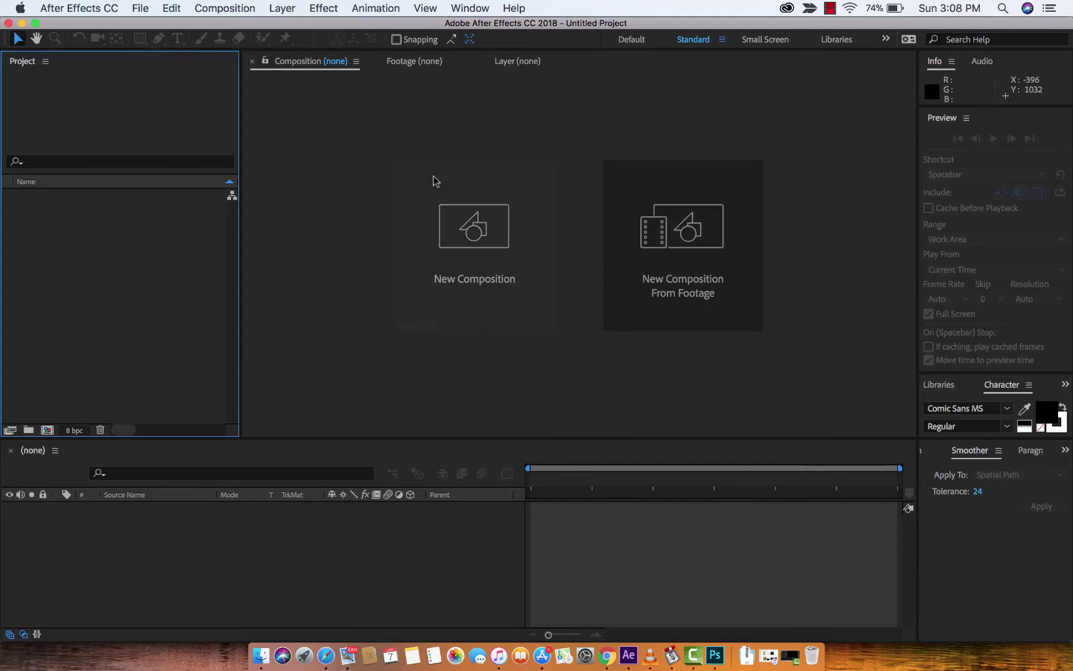
- Create Comp 1 from the HDTV 1080 24 preset with a white background
left_click(476, 234)
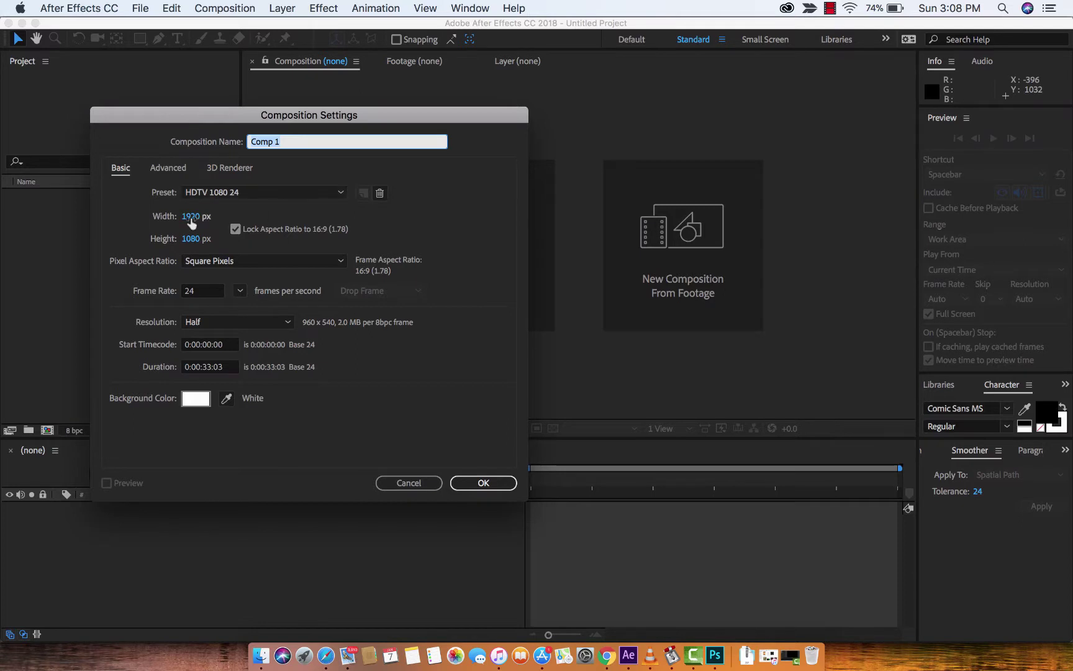
left_click(483, 484)
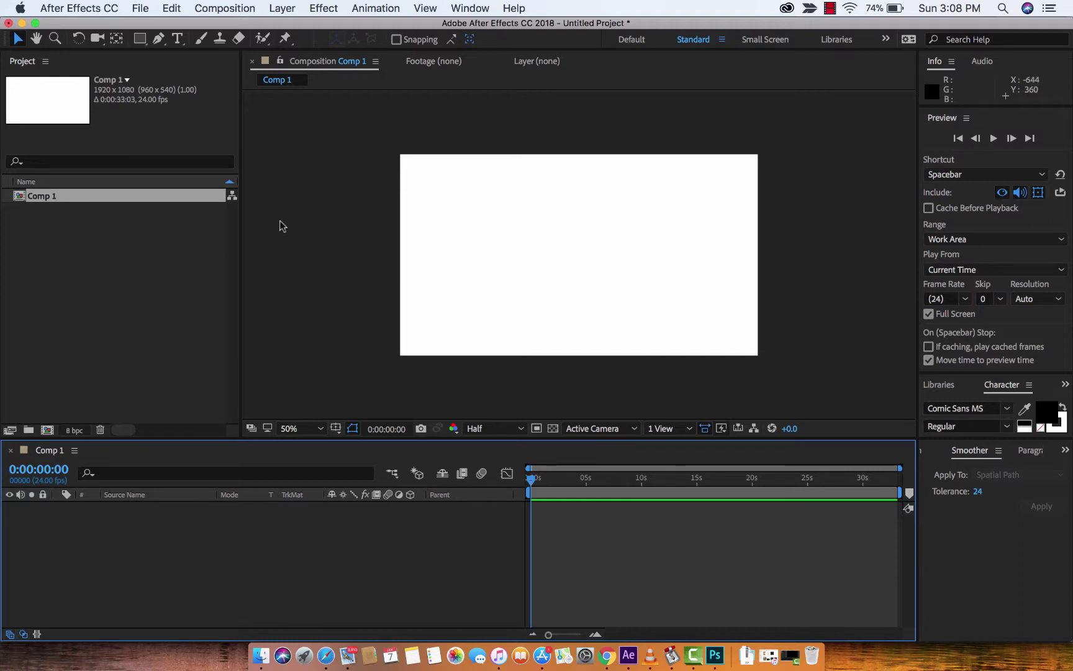
- Import Map_pin_icon.svg.png from the Desktop into the Project panel
left_click(261, 653)
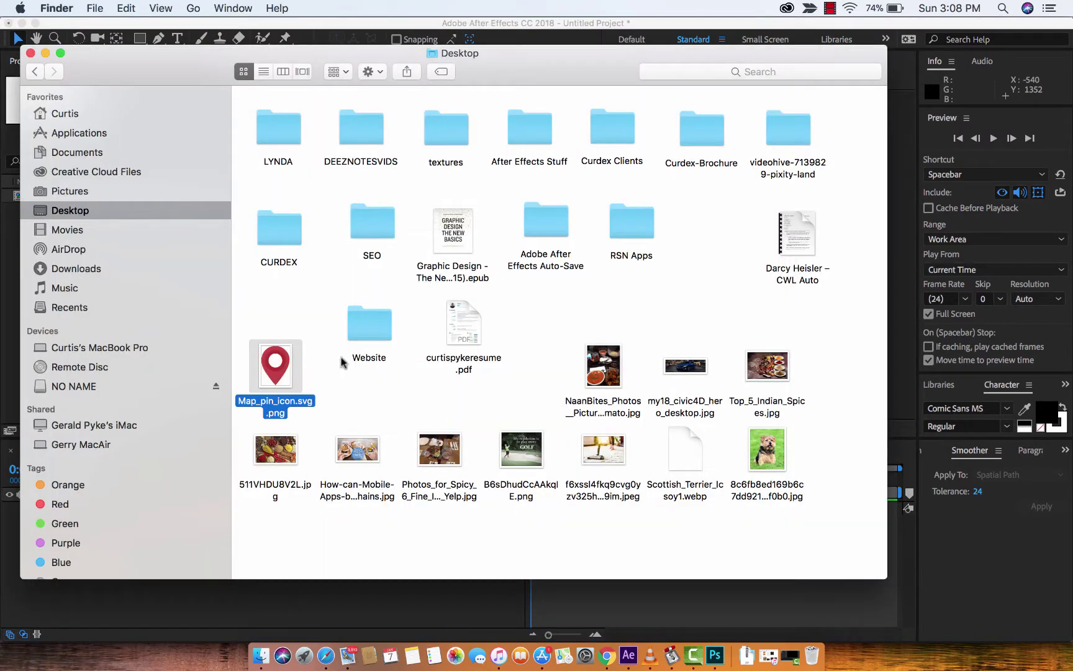
left_click_drag(270, 372, 140, 313)
key("super+Tab")
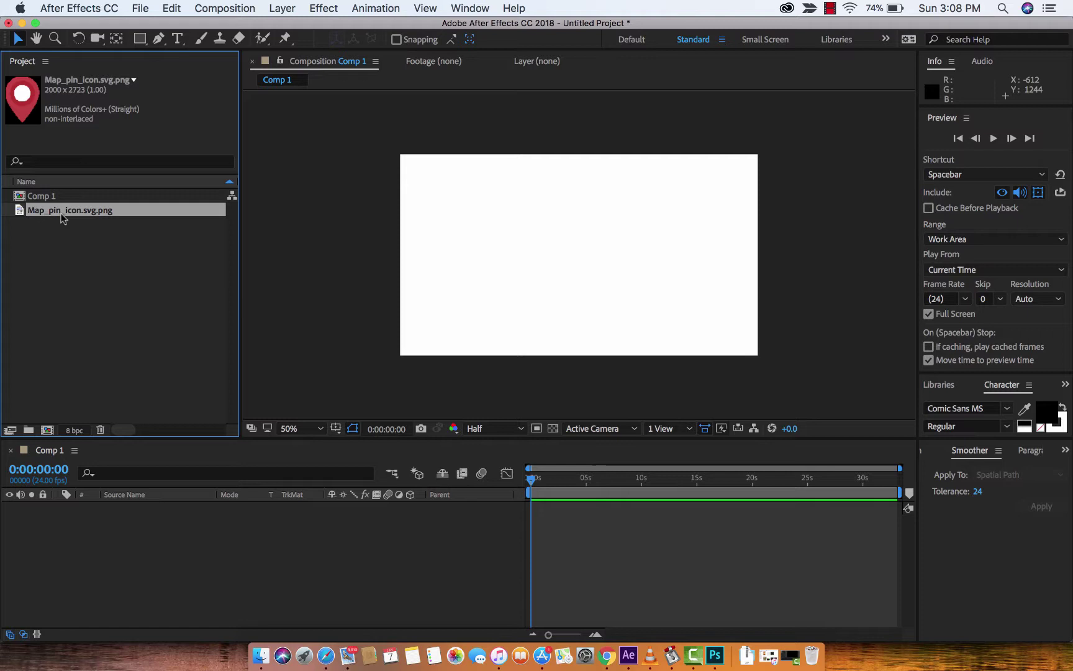
- Add the map pin image to Comp 1 as a layer and set viewer magnification to Fit
left_click_drag(62, 218, 582, 267)
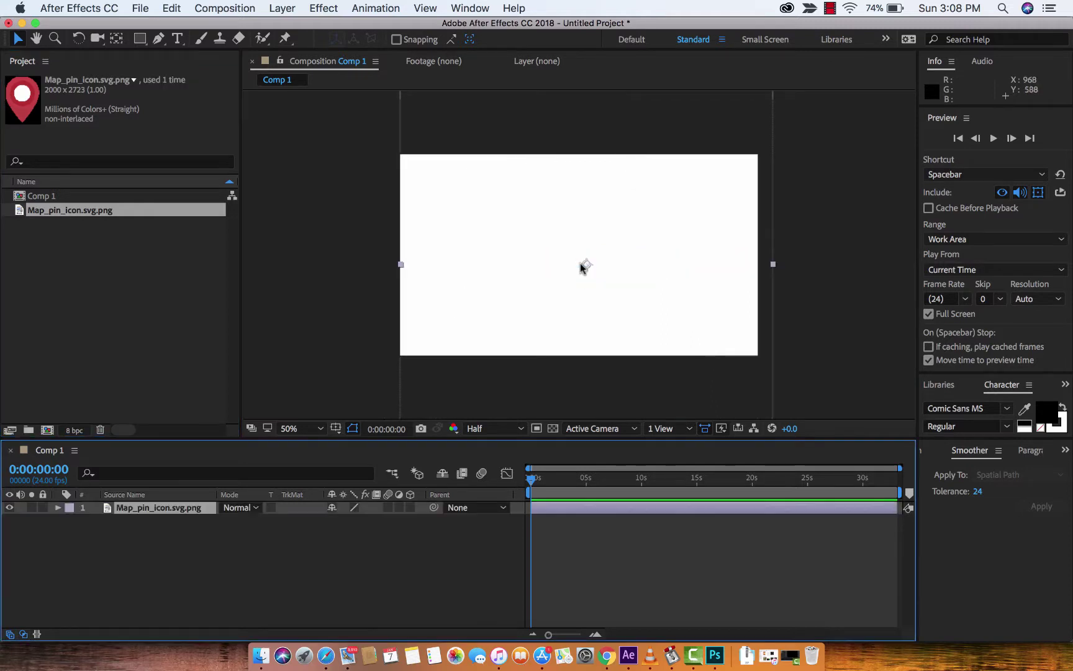
scroll(618, 239, "down", 5)
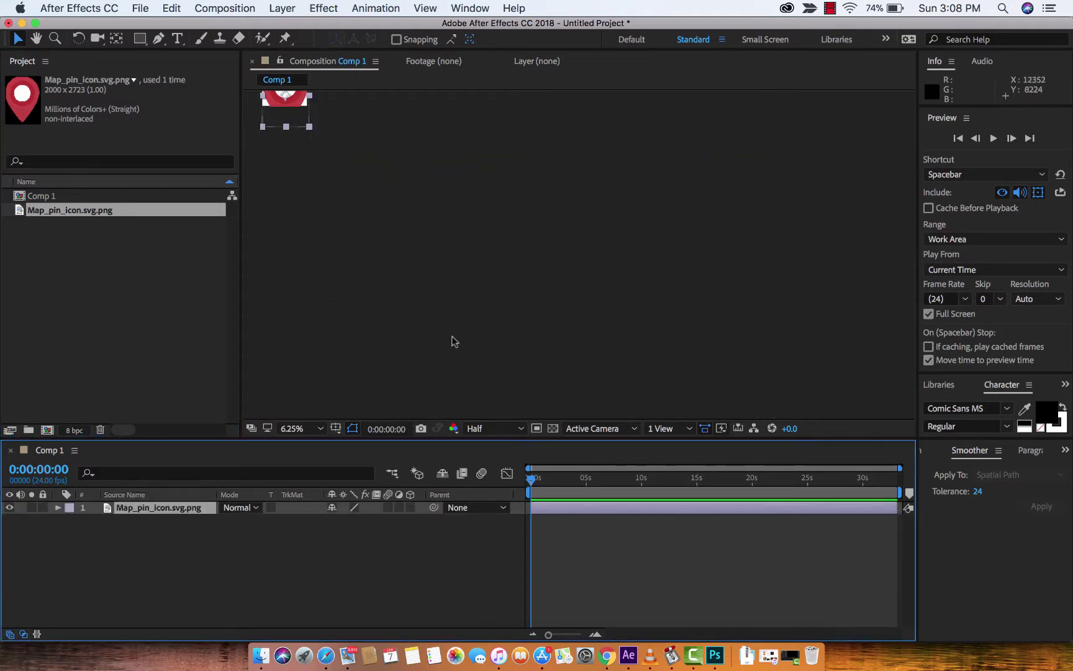
left_click(305, 429)
left_click(304, 411)
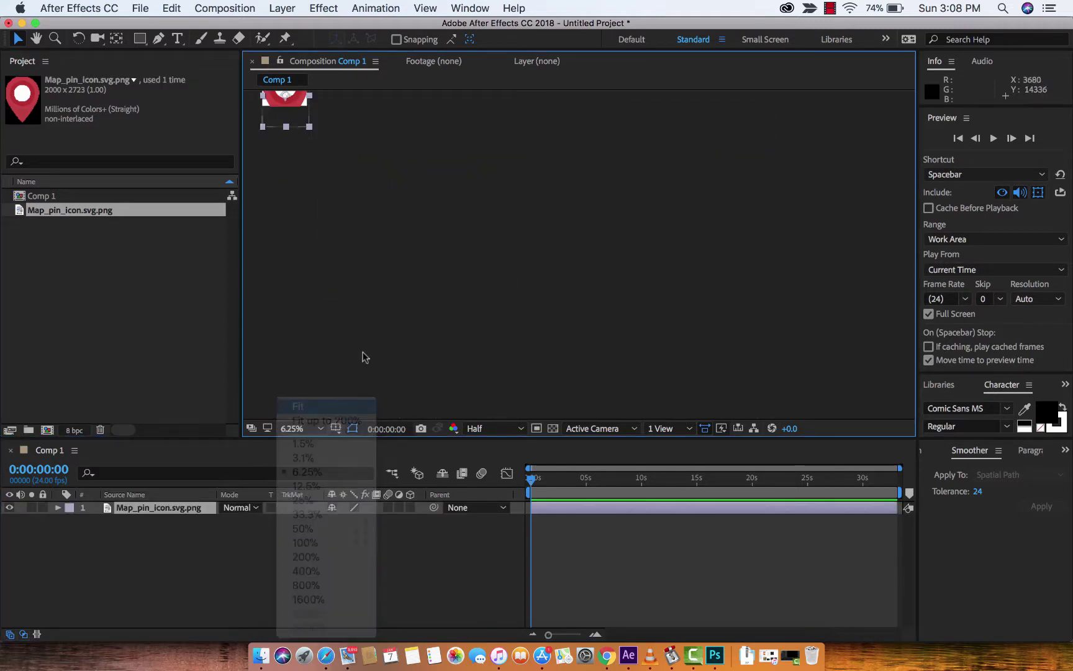
- Scale the map pin down to a small icon and move it to the top-left corner
key("Return")
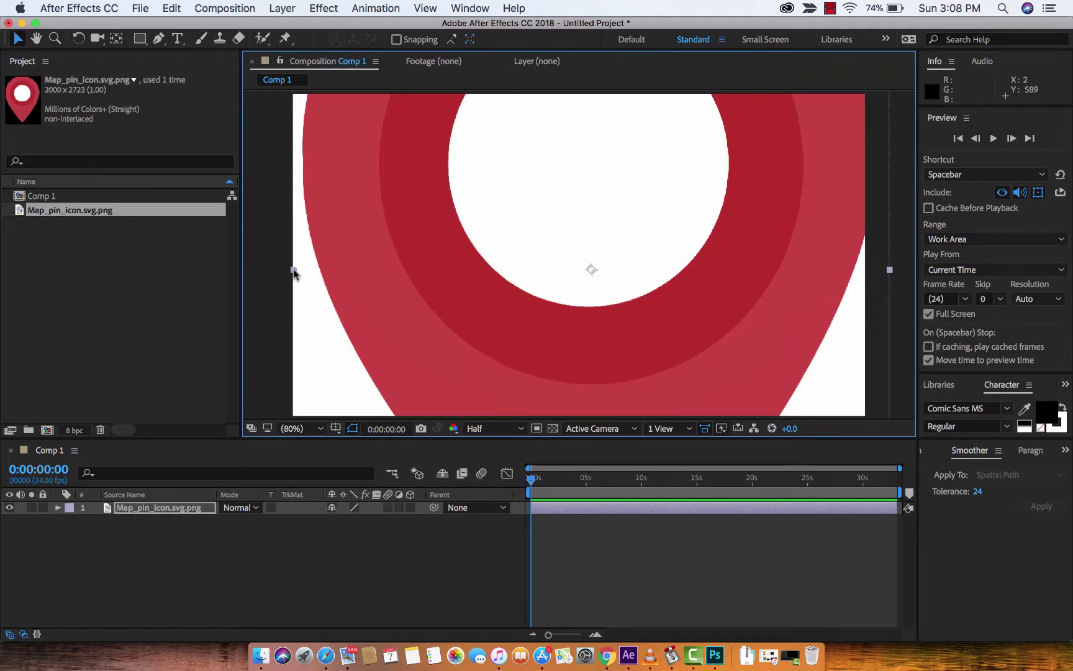
left_click_drag(295, 273, 574, 293)
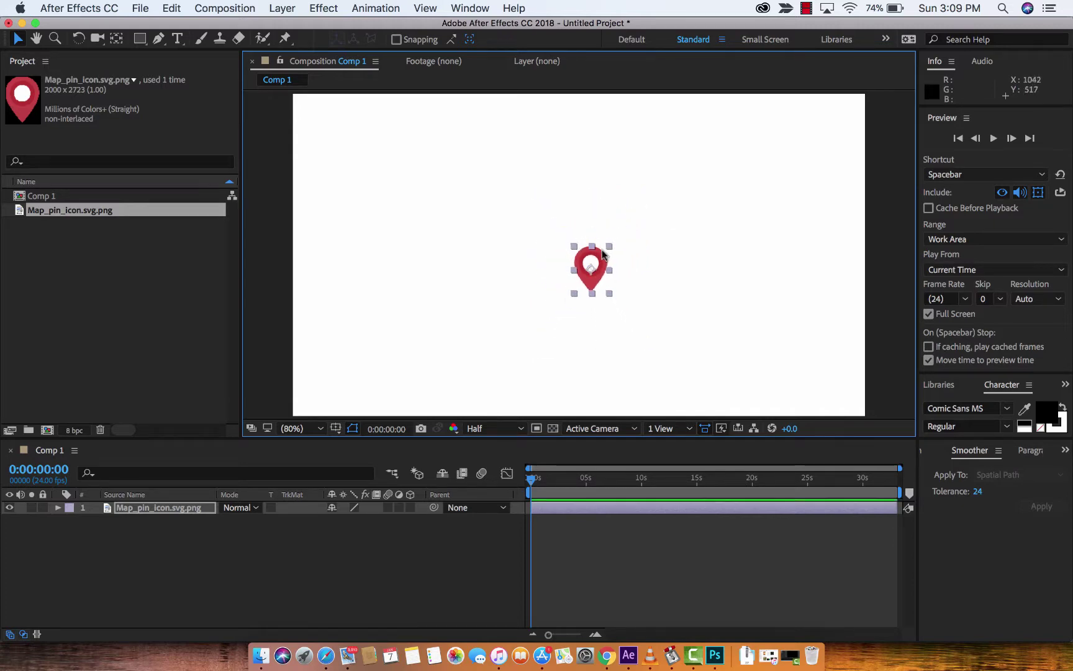
left_click_drag(602, 254, 351, 133)
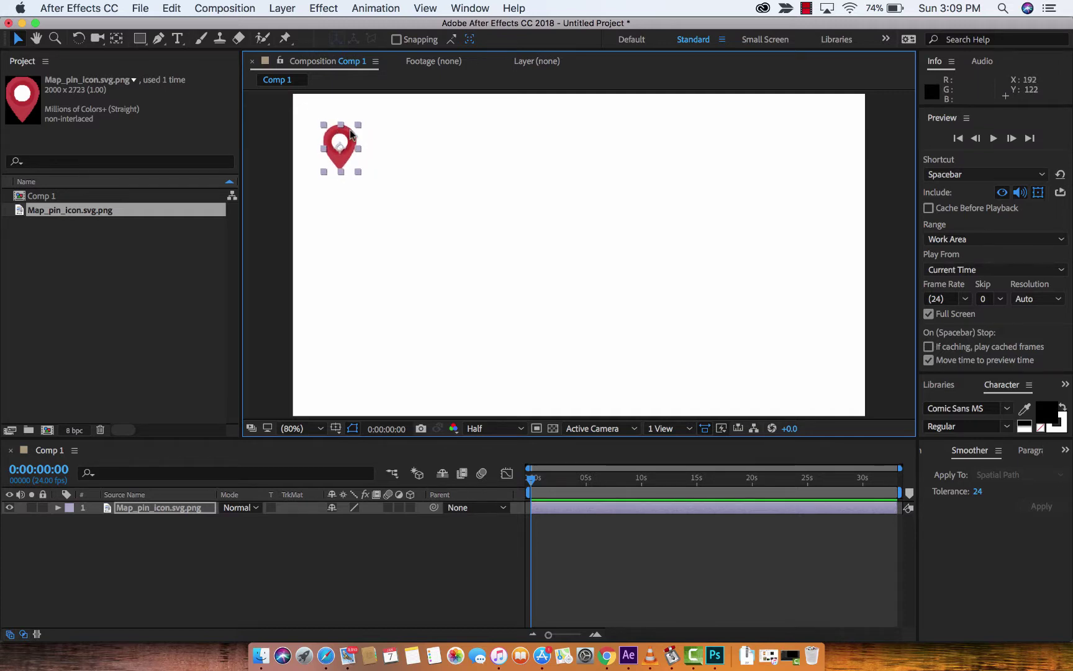
- Return the viewer magnification to Fit and reselect the map pin layer
left_click(364, 243)
key("comma")
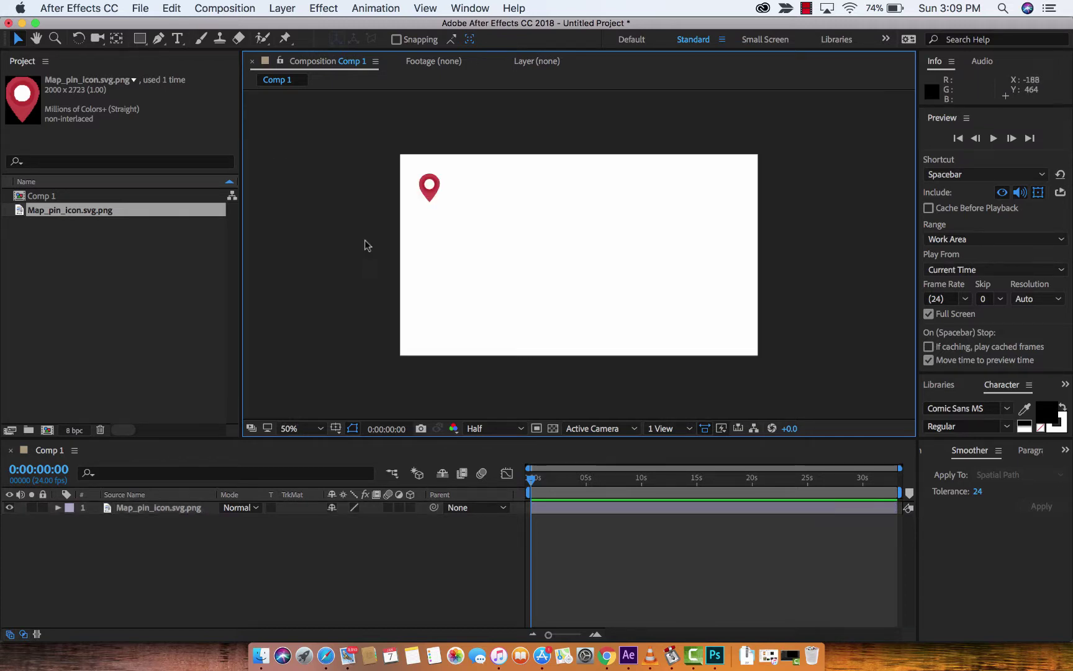
key("period")
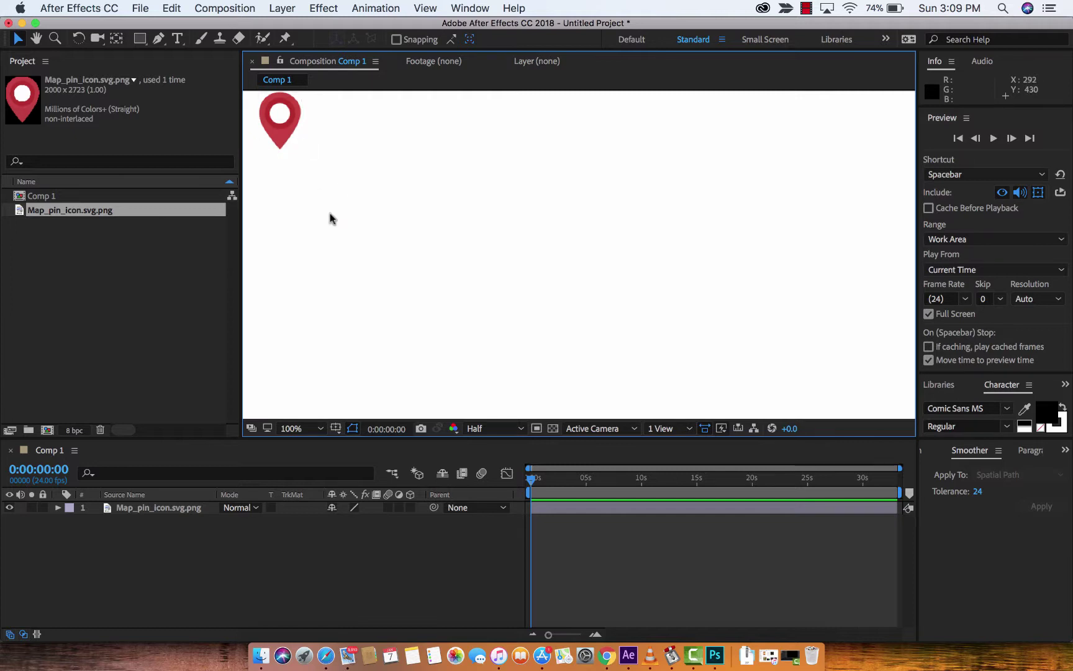
key("comma")
left_click(299, 429)
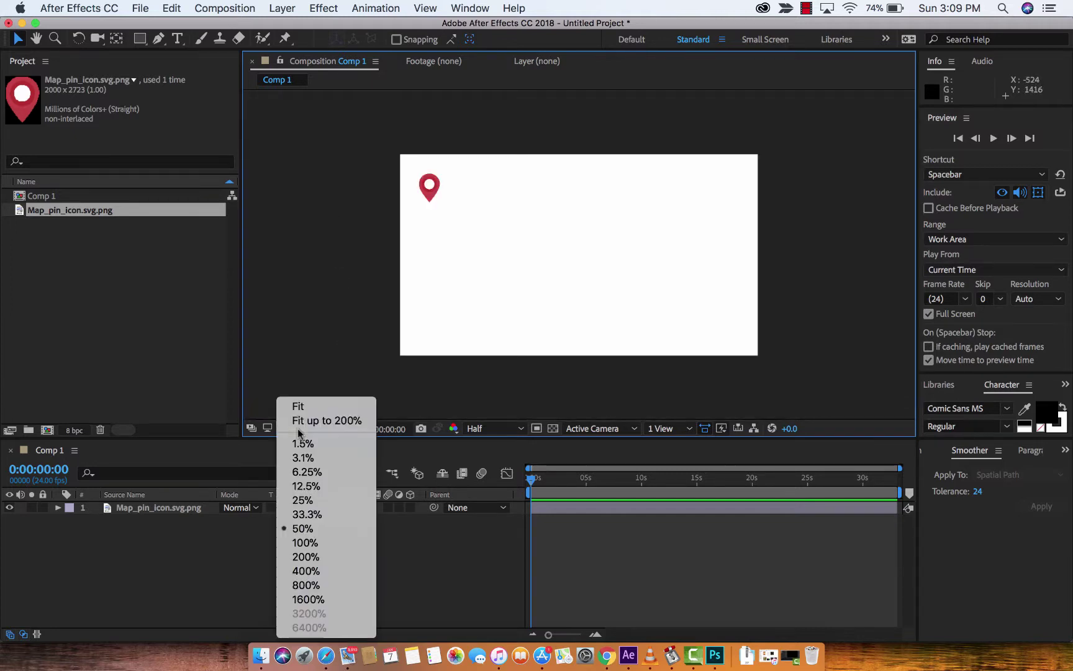
left_click(298, 406)
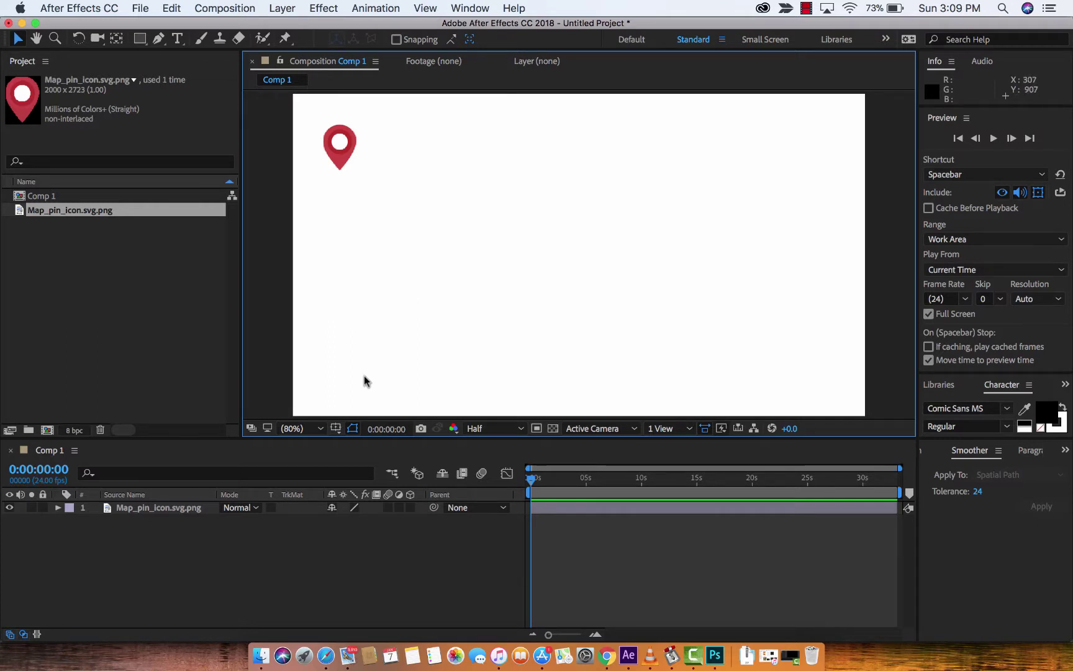
left_click(152, 507)
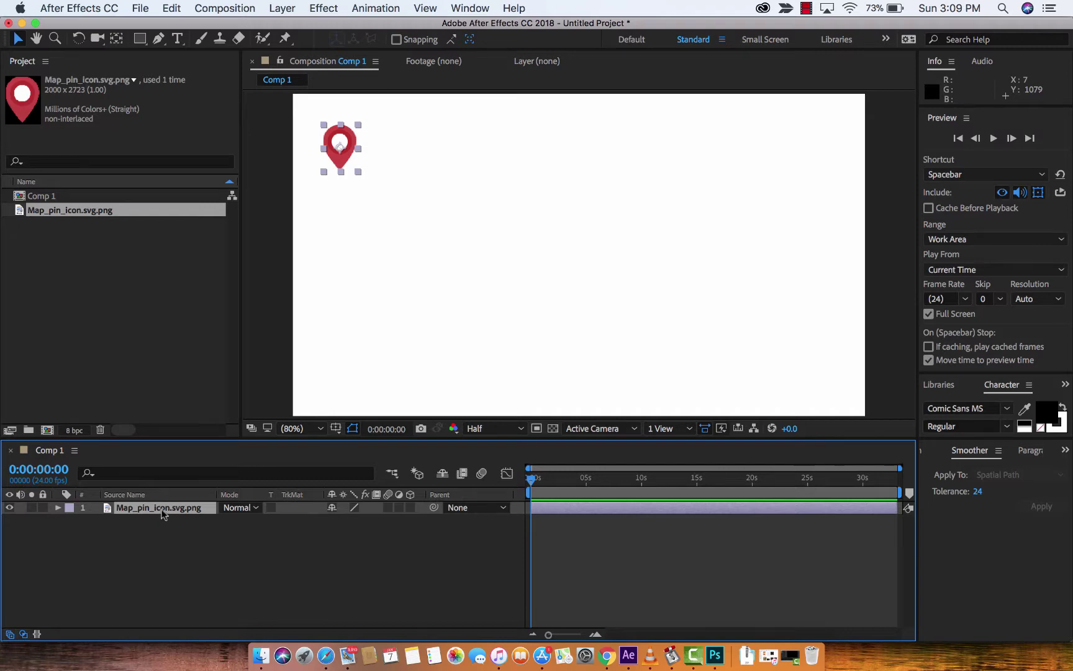
- Open the Motion Sketch panel from the Window menu
left_click(375, 7)
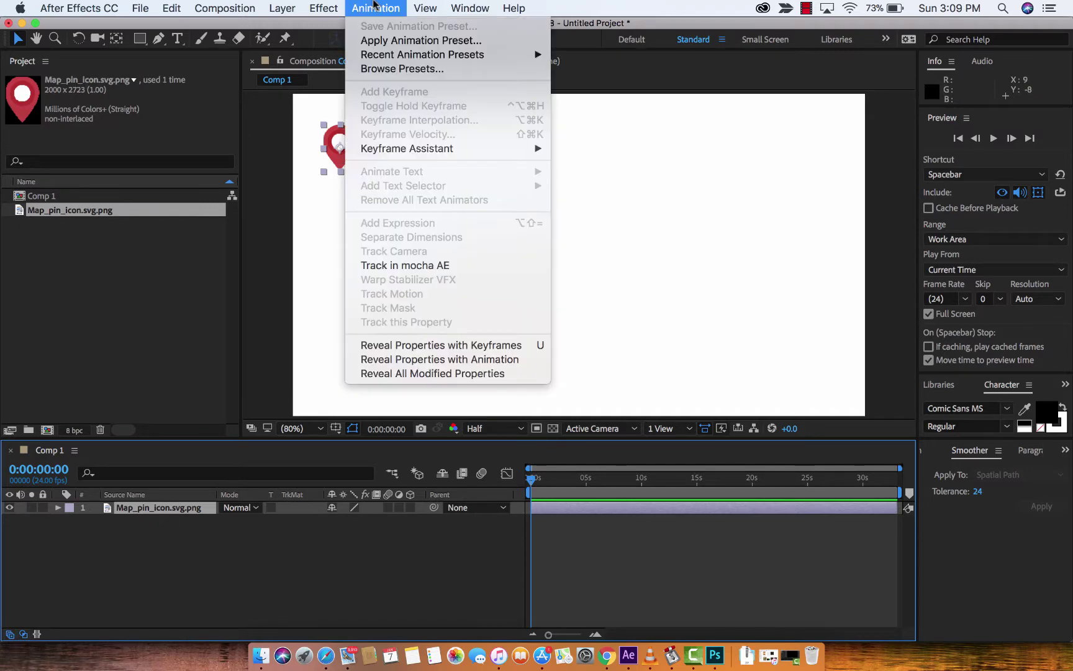
mouse_move(240, 6)
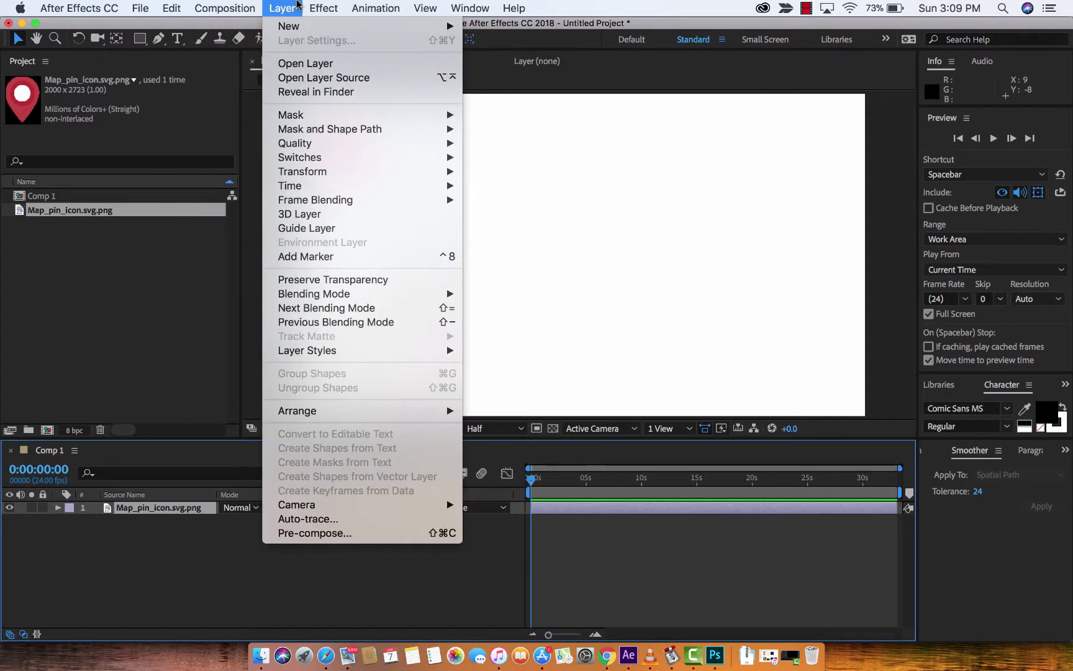
mouse_move(446, 3)
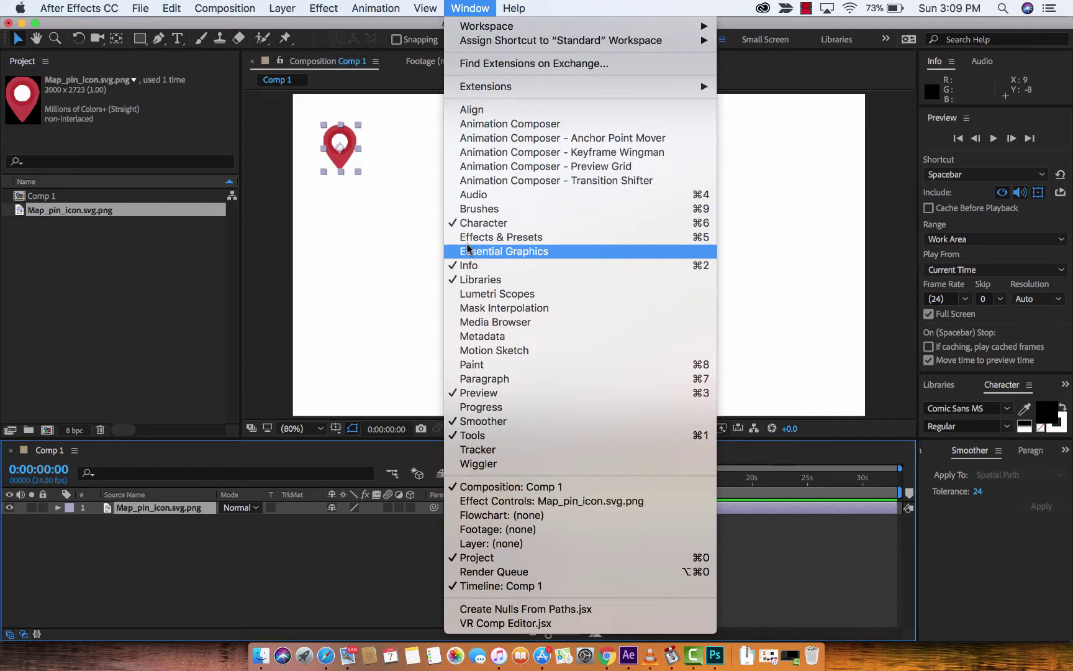
left_click(471, 351)
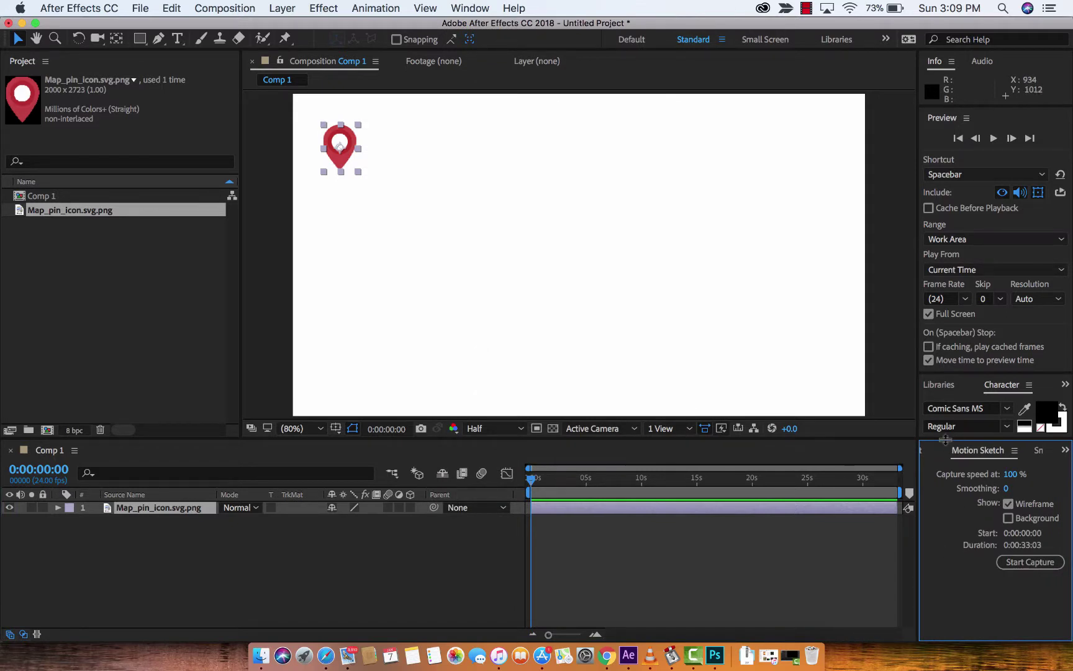
- Enlarge the Motion Sketch panel and capture a looping path from top-left to the right edge
left_click_drag(945, 439, 944, 418)
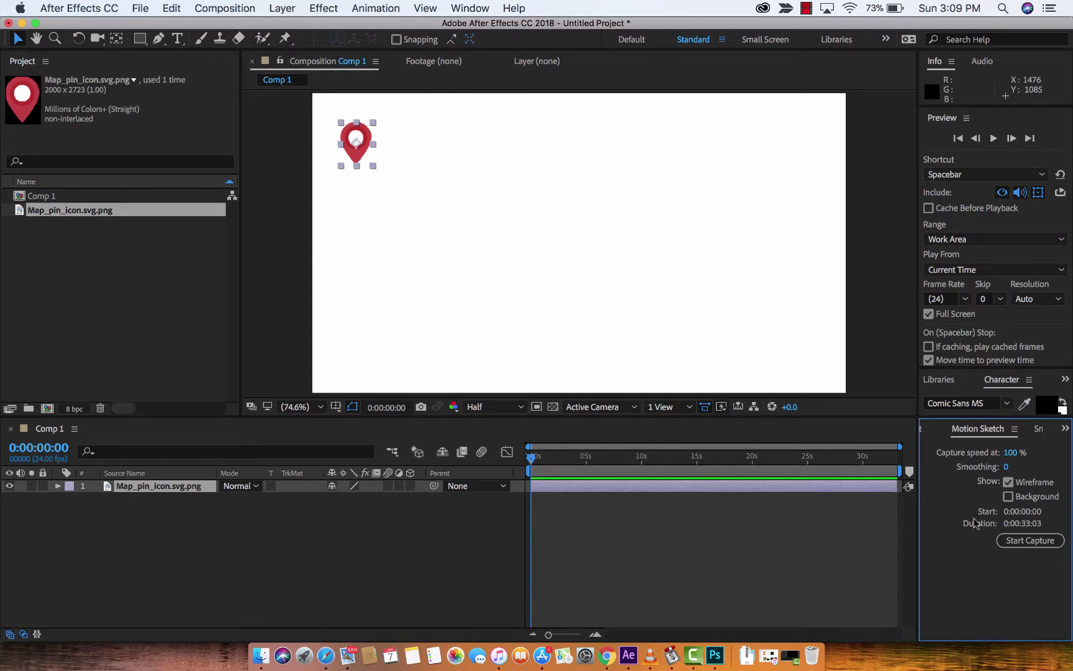
left_click(1025, 544)
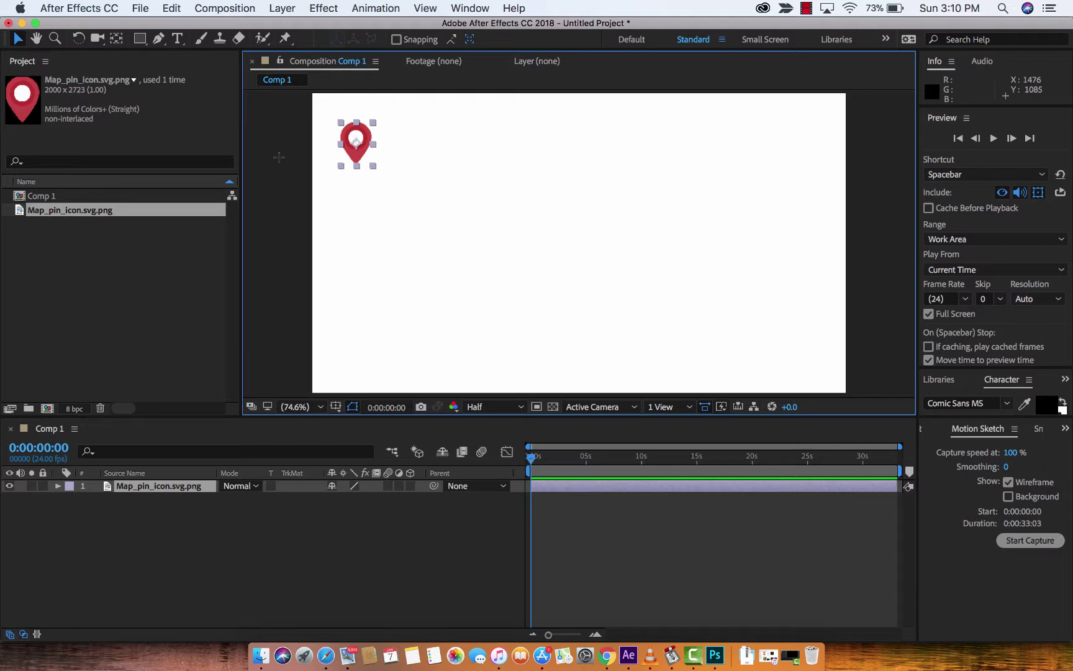
mouse_move(278, 158)
left_mouse_down()
mouse_move(371, 150)
mouse_move(354, 123)
mouse_move(337, 134)
mouse_move(331, 183)
mouse_move(380, 217)
mouse_move(409, 220)
mouse_move(440, 209)
mouse_move(436, 190)
mouse_move(393, 186)
mouse_move(384, 214)
mouse_move(420, 248)
mouse_move(513, 274)
mouse_move(599, 274)
mouse_move(616, 253)
mouse_move(594, 232)
mouse_move(563, 247)
mouse_move(563, 284)
mouse_move(594, 298)
mouse_move(662, 318)
mouse_move(806, 327)
mouse_move(819, 291)
mouse_move(787, 275)
mouse_move(769, 311)
mouse_move(846, 356)
mouse_move(898, 355)
left_mouse_up()
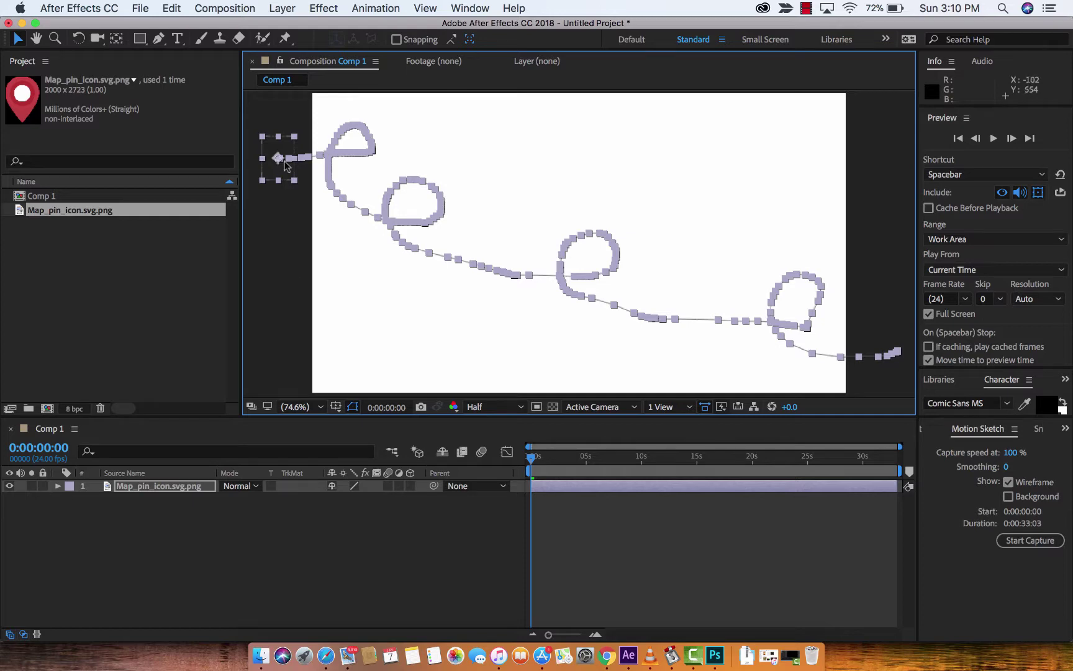
left_click(287, 226)
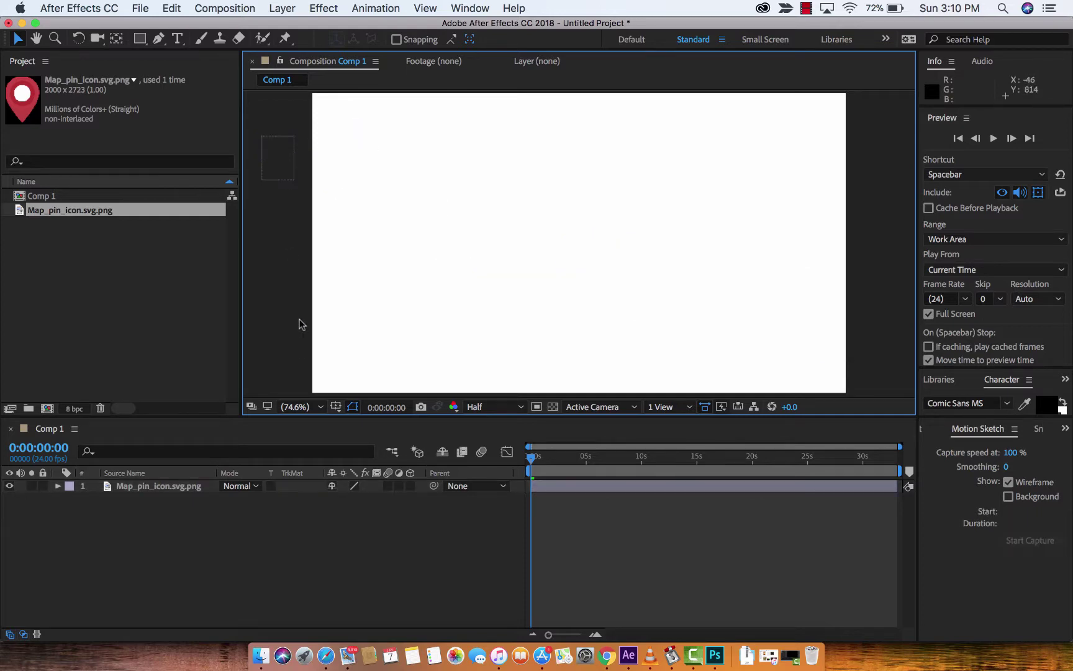
key("space")
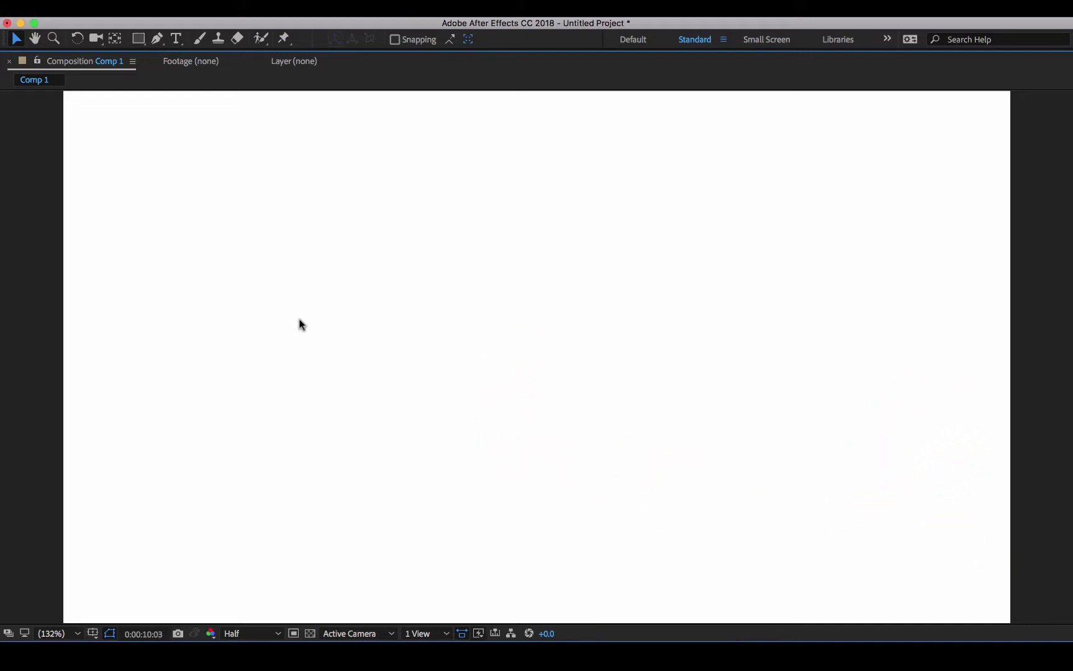
key("space")
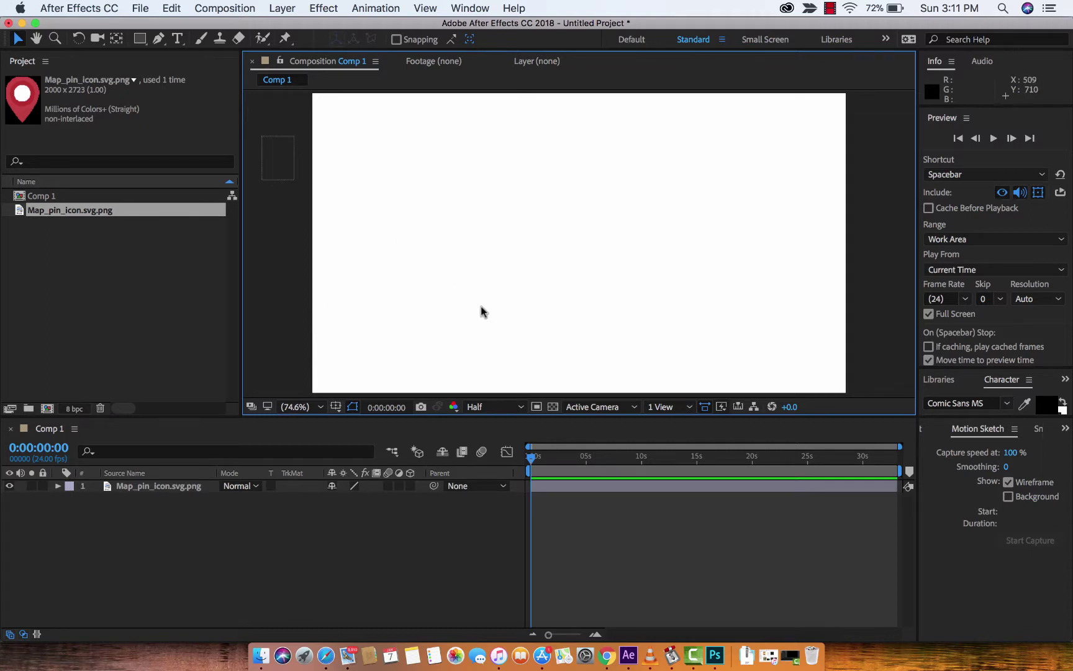
- Select the map pin layer and open the Smoother panel from the Window menu
left_click(143, 487)
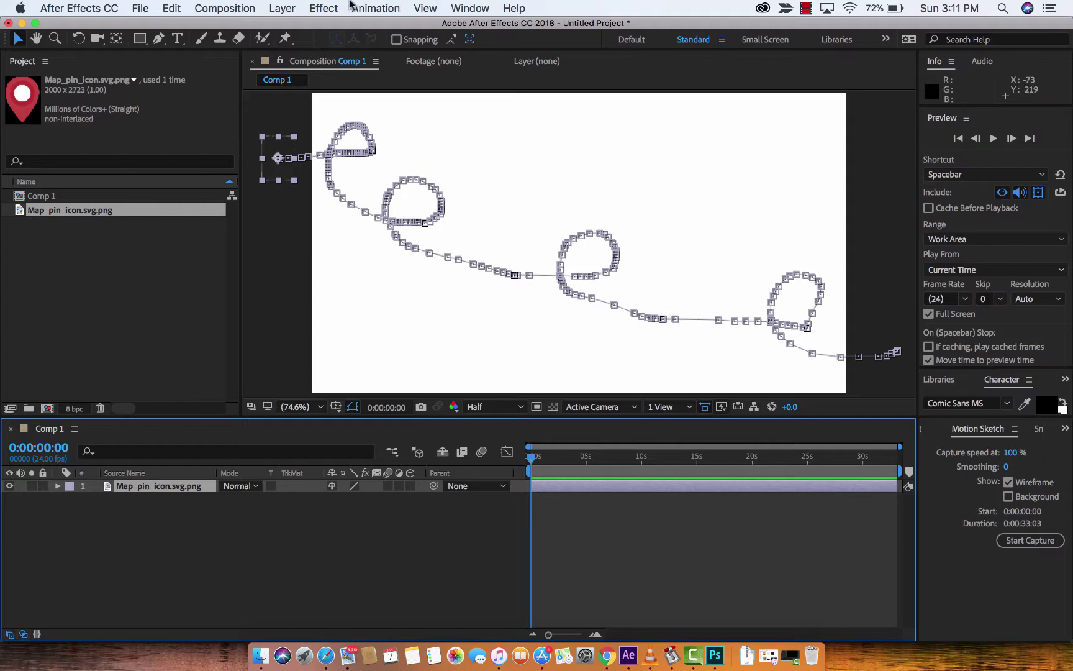
left_click(469, 8)
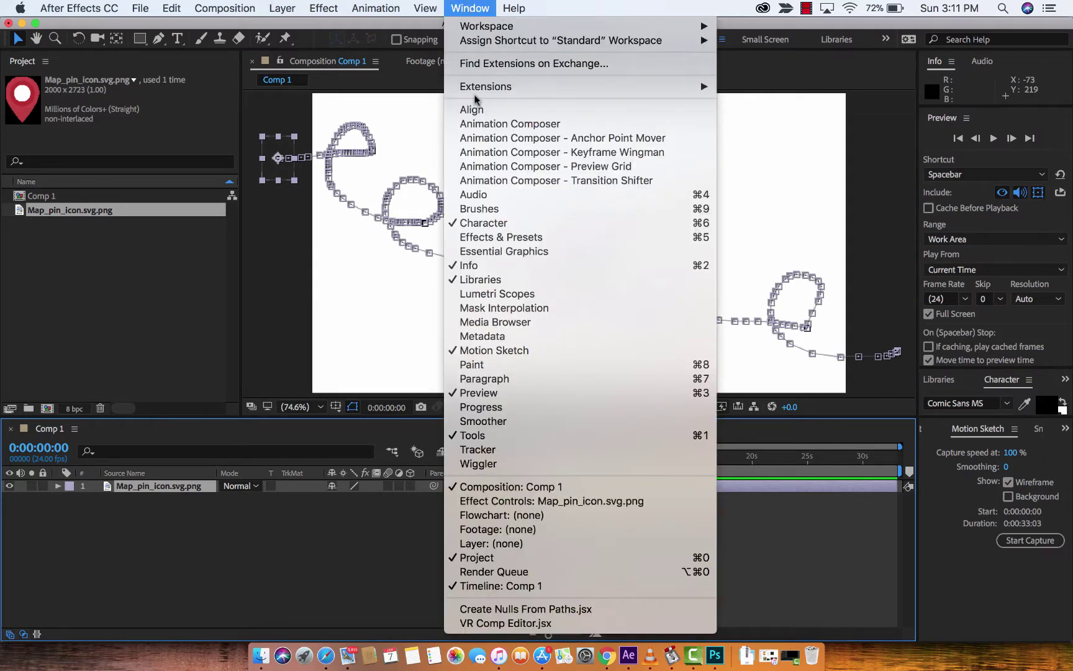
left_click(488, 421)
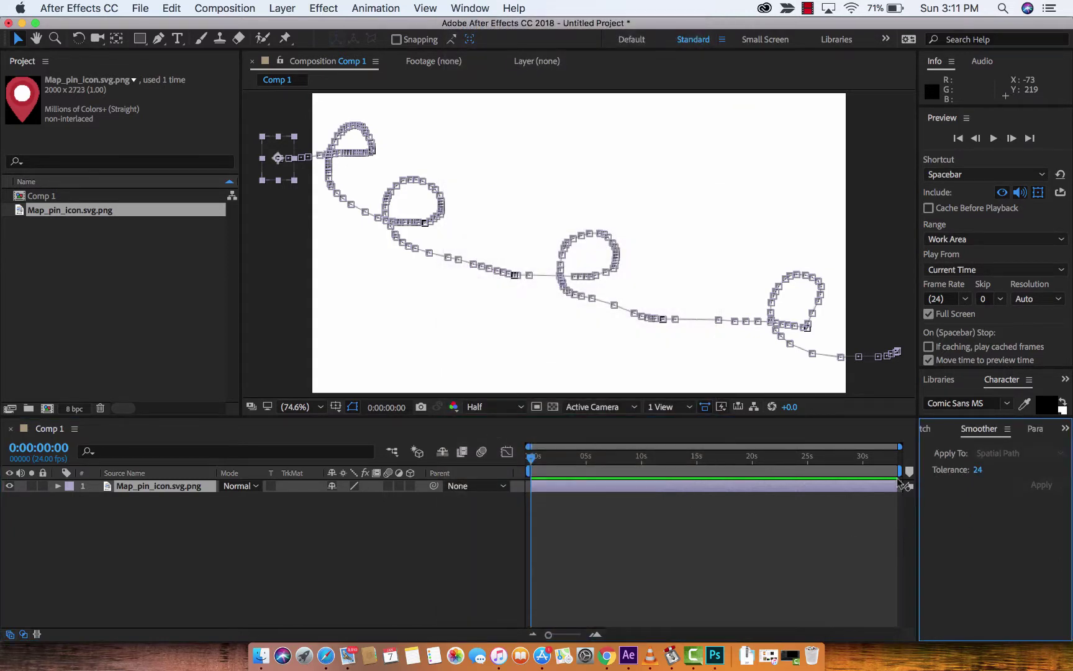
- Reveal and select the pin's Position keyframes, zooming the timeline to their end at 0:00:09:08
left_click(171, 487)
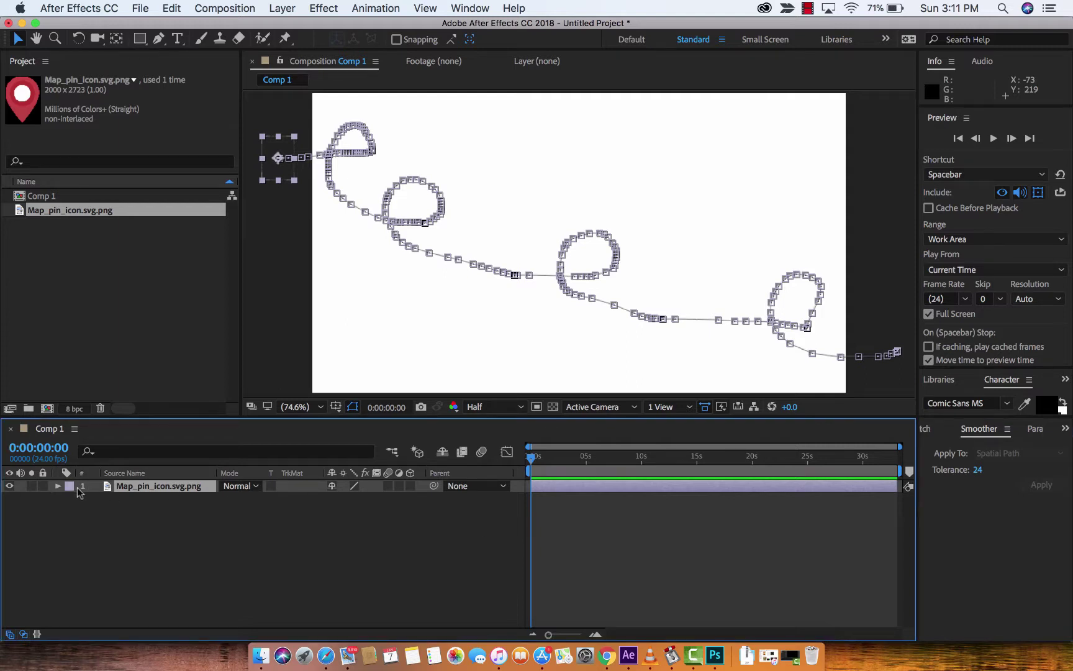
left_click(58, 486)
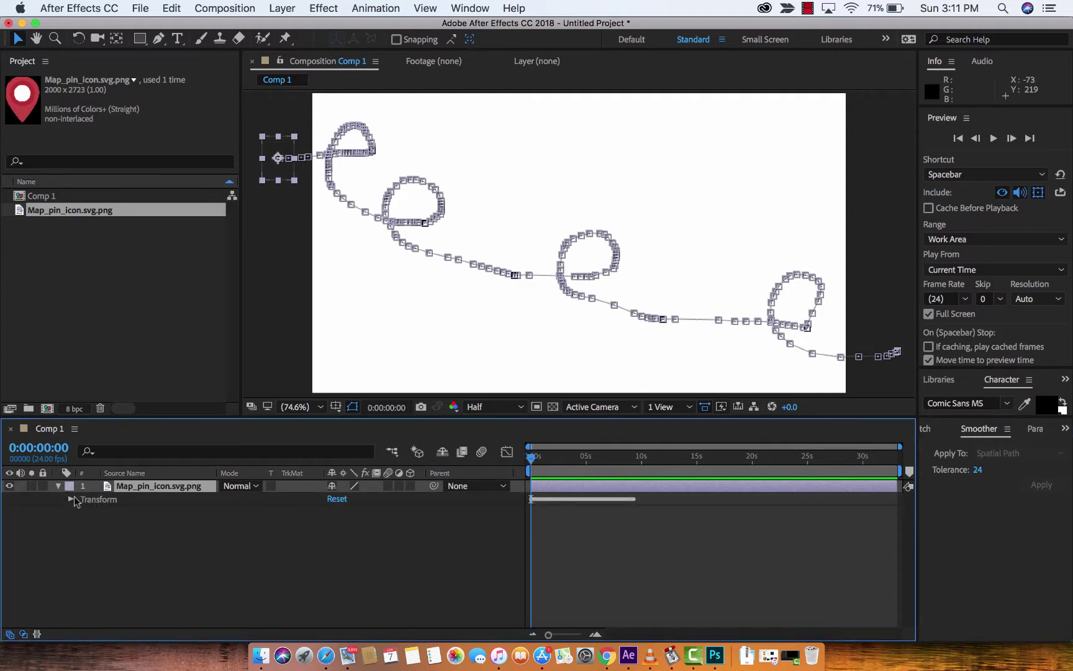
left_click(70, 499)
left_click(131, 527)
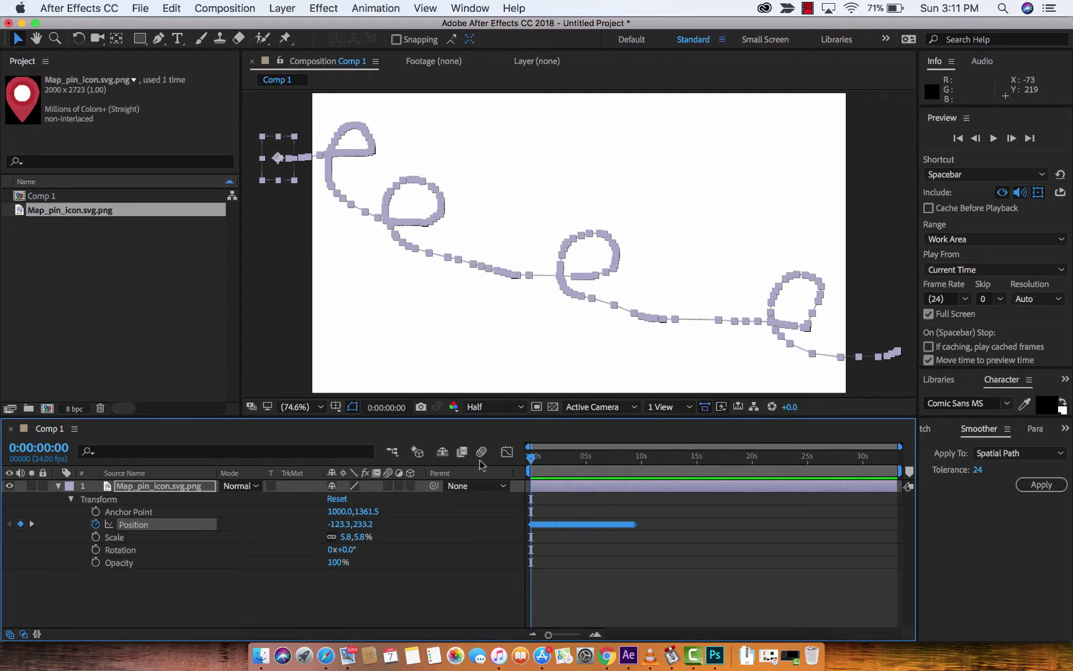
mouse_move(549, 636)
left_mouse_down()
mouse_move(581, 637)
mouse_move(570, 638)
left_mouse_up()
left_click_drag(826, 462, 821, 466)
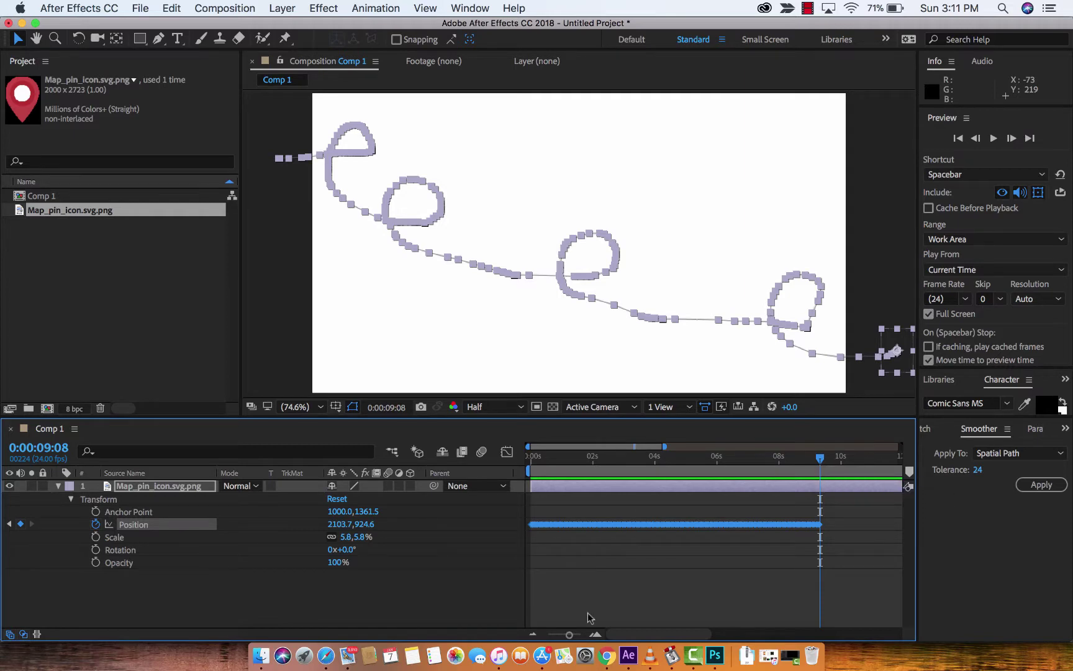
mouse_move(569, 637)
left_mouse_down()
mouse_move(580, 635)
mouse_move(559, 636)
left_mouse_up()
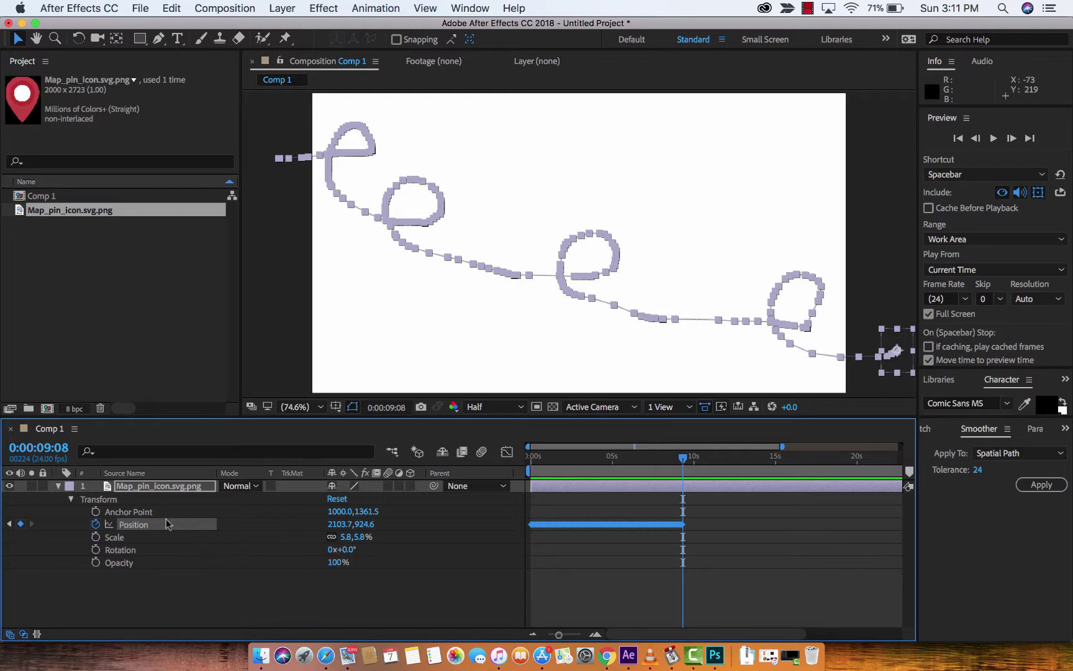
- Apply Smoother at Tolerance 20 to the Position keyframes and scrub back to check the pin
left_click(978, 470)
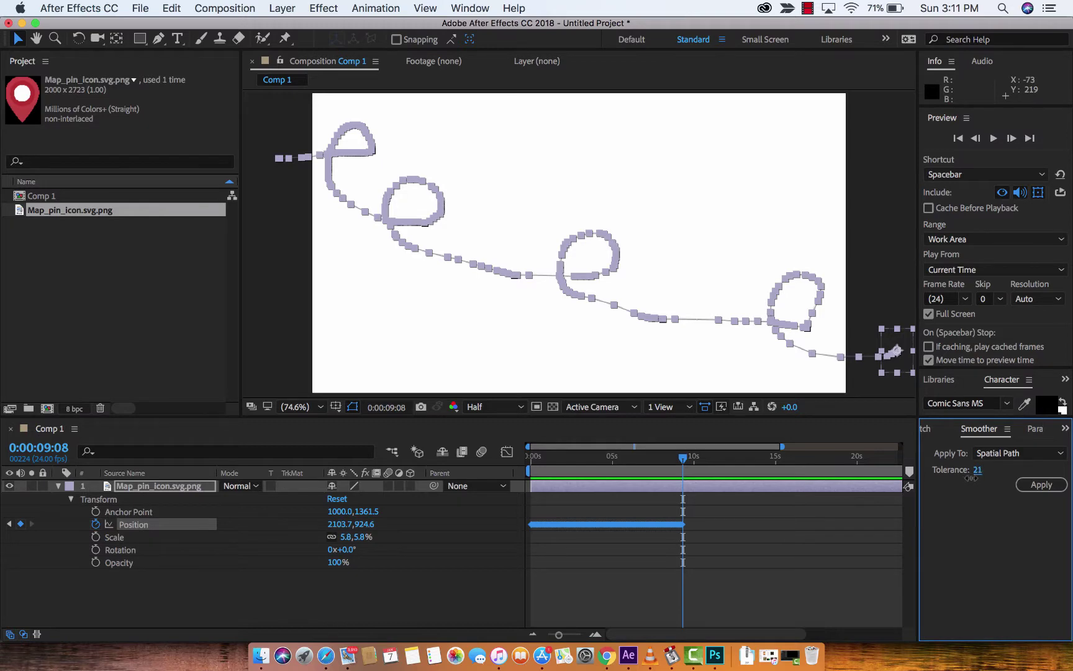
left_click(1032, 485)
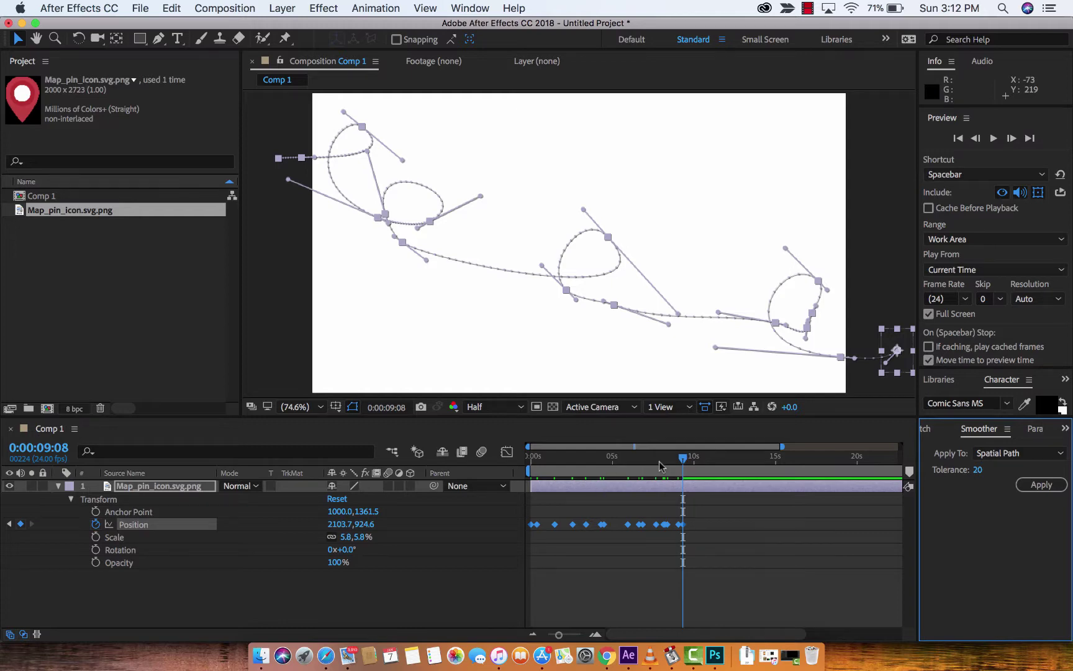
left_click_drag(682, 460, 531, 475)
left_click(277, 249)
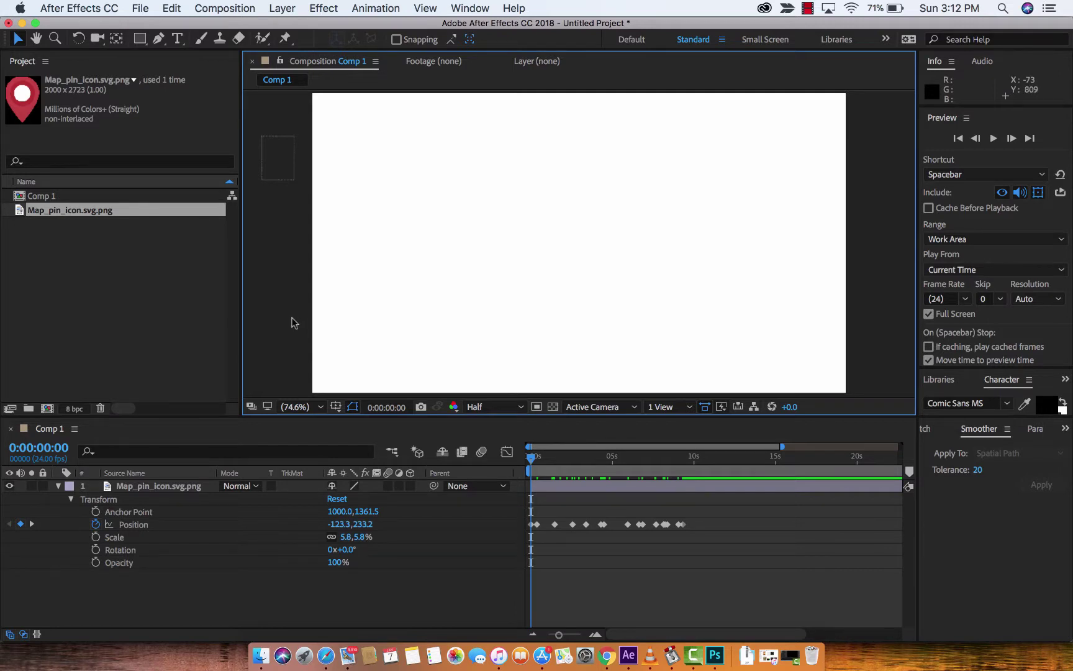
key("space")
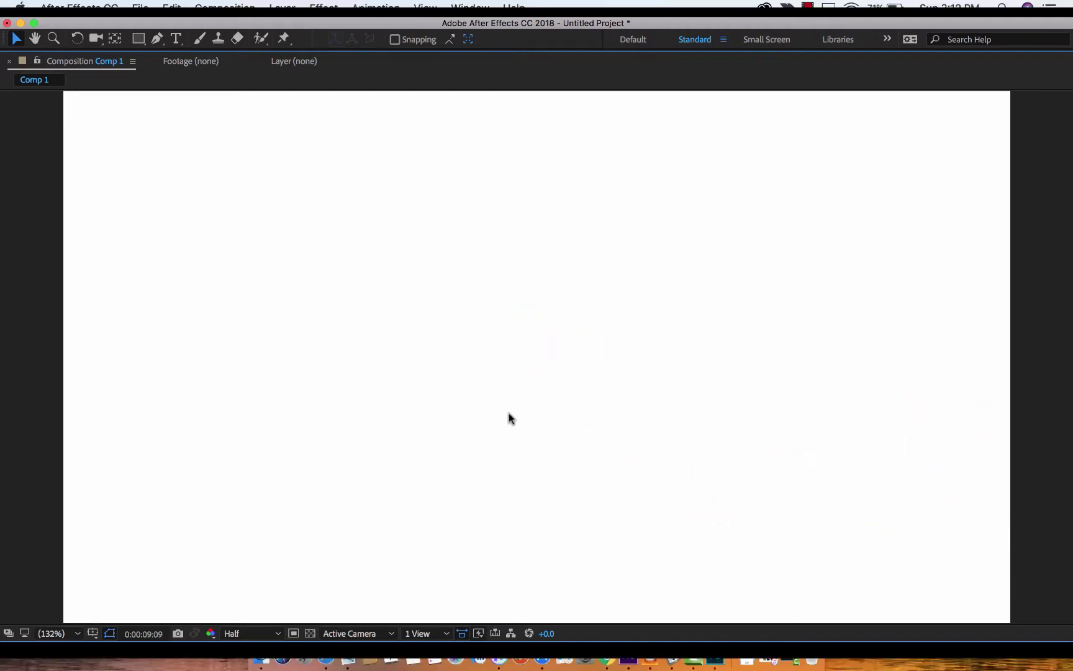
key("space")
left_click_drag(618, 460, 529, 472)
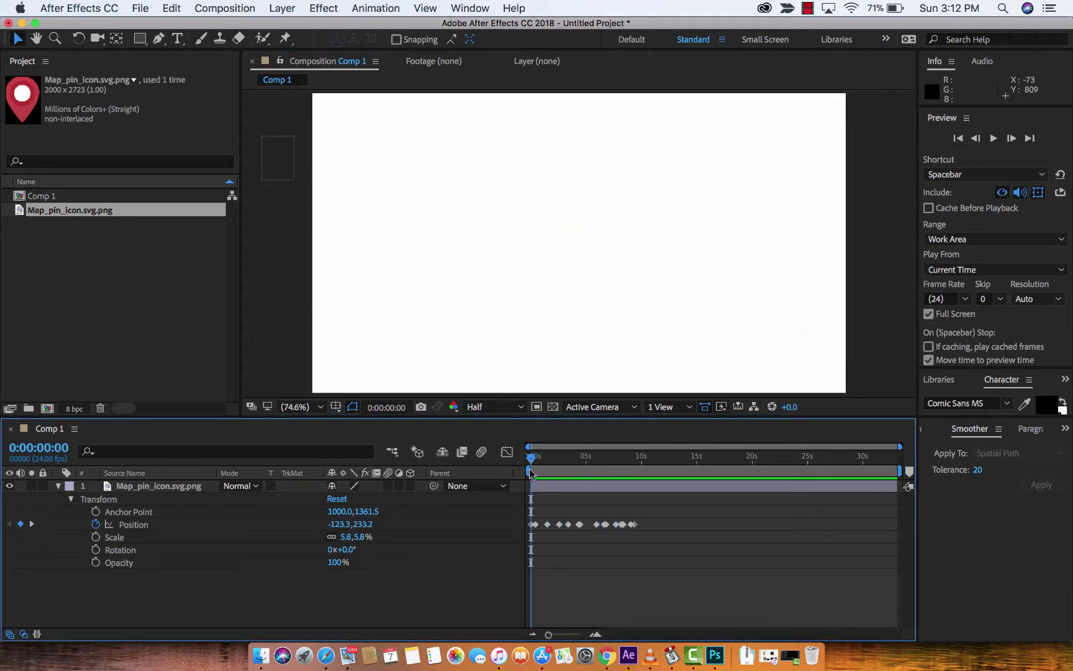
- Re-apply Smoother to the Position keyframes at Tolerance 35, then deselect the layer
left_click(128, 525)
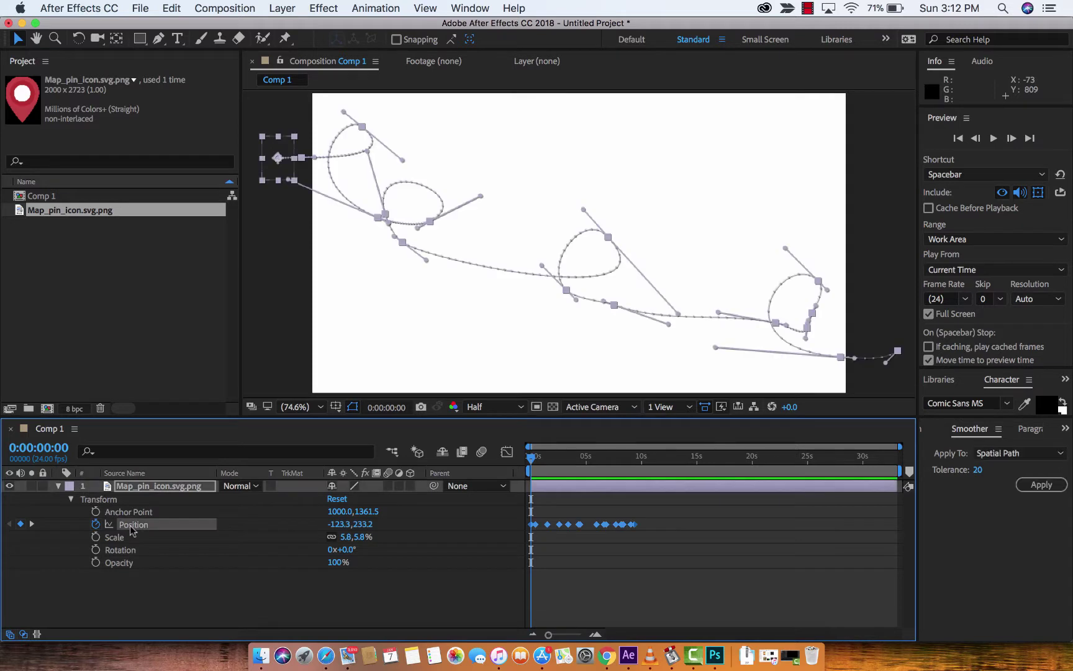
left_click(977, 470)
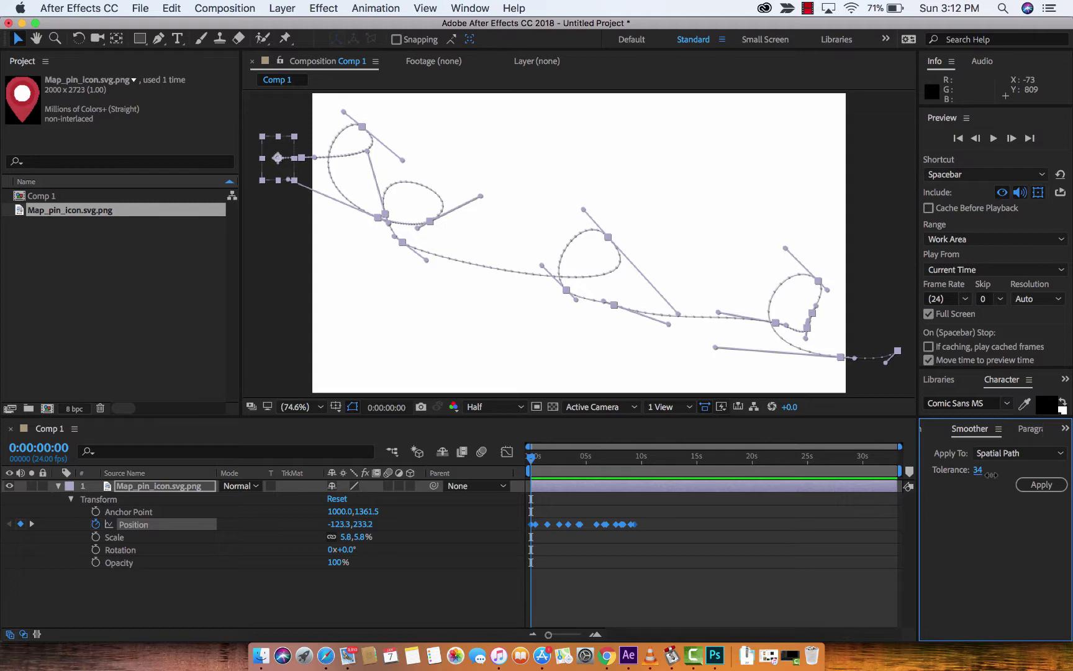
left_click(1036, 486)
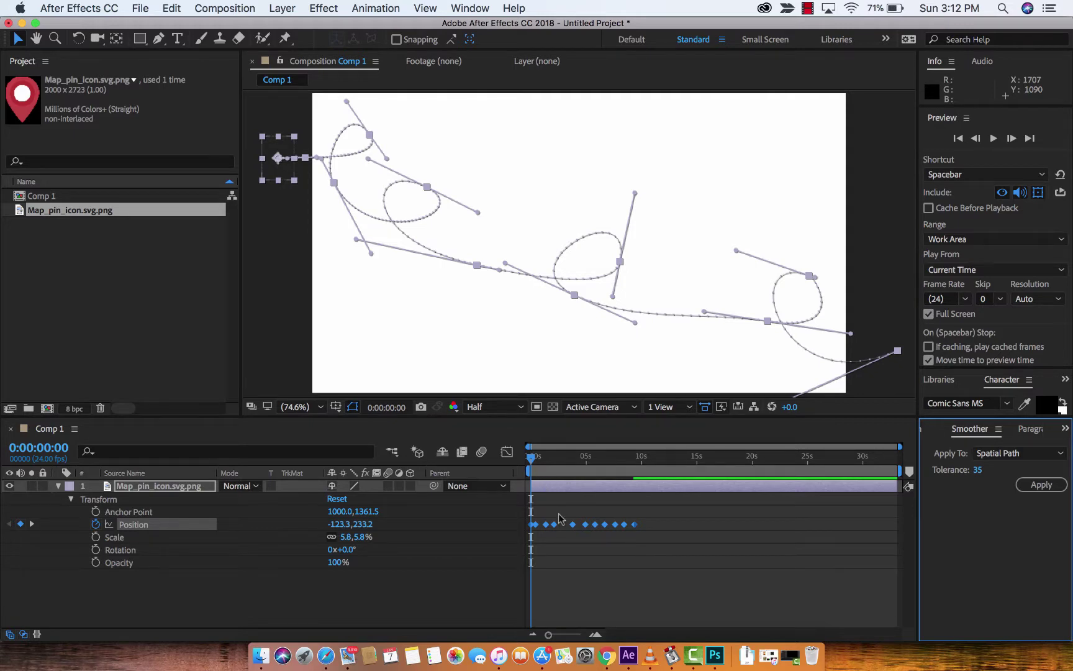
left_click(278, 287)
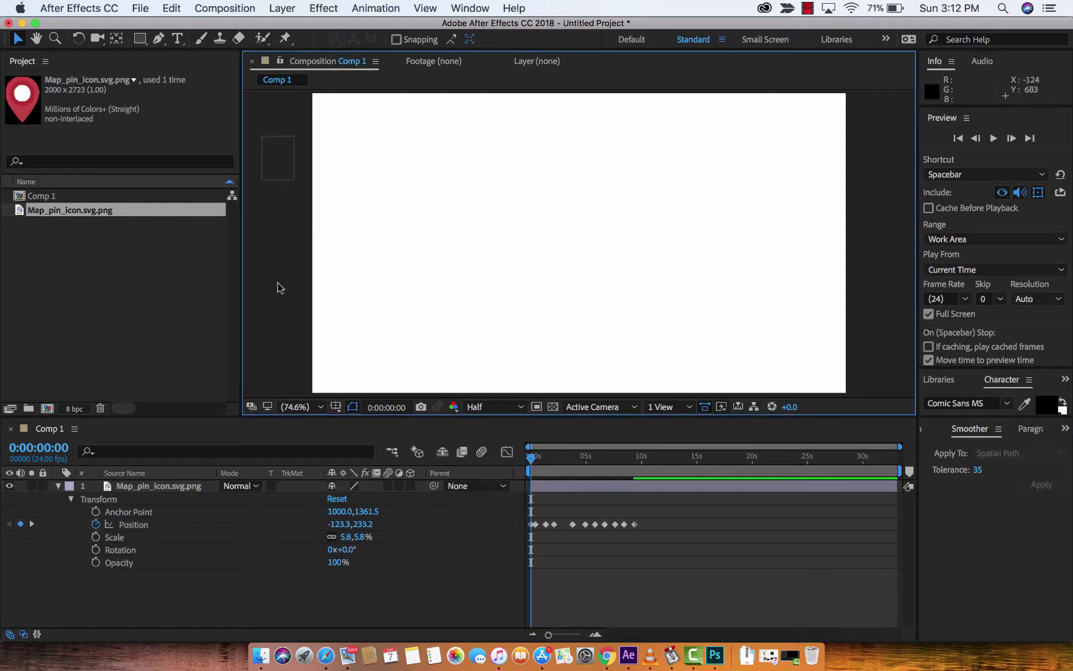
key("space")
left_click_drag(547, 633, 557, 635)
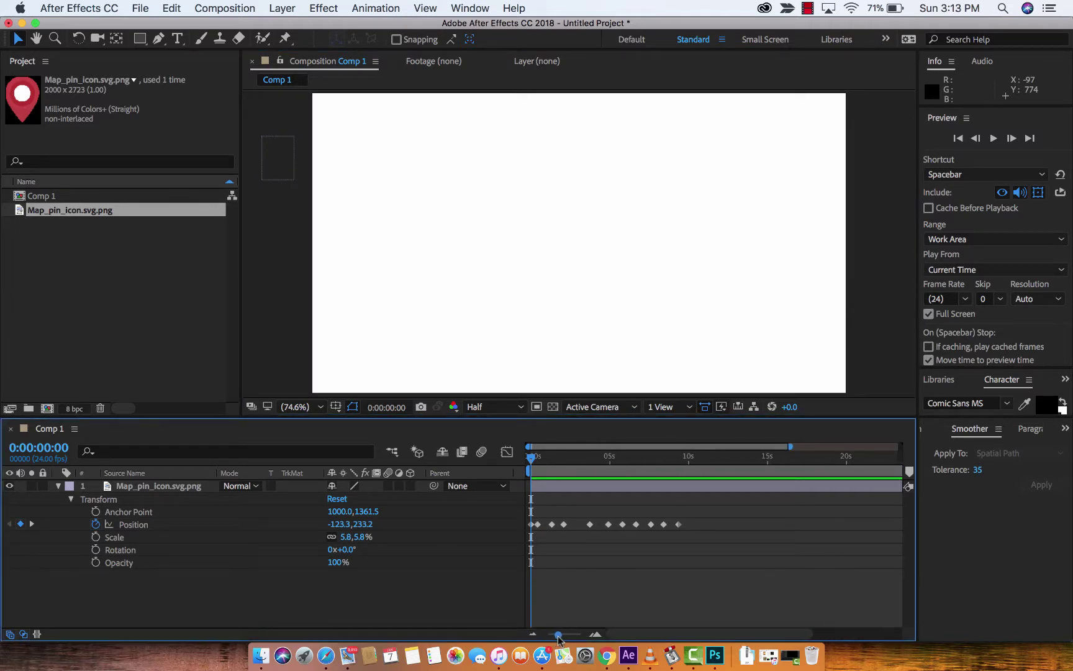
- Show the pin's motion path via Position and scrub the playhead to 0:00:08:10
left_click(623, 465)
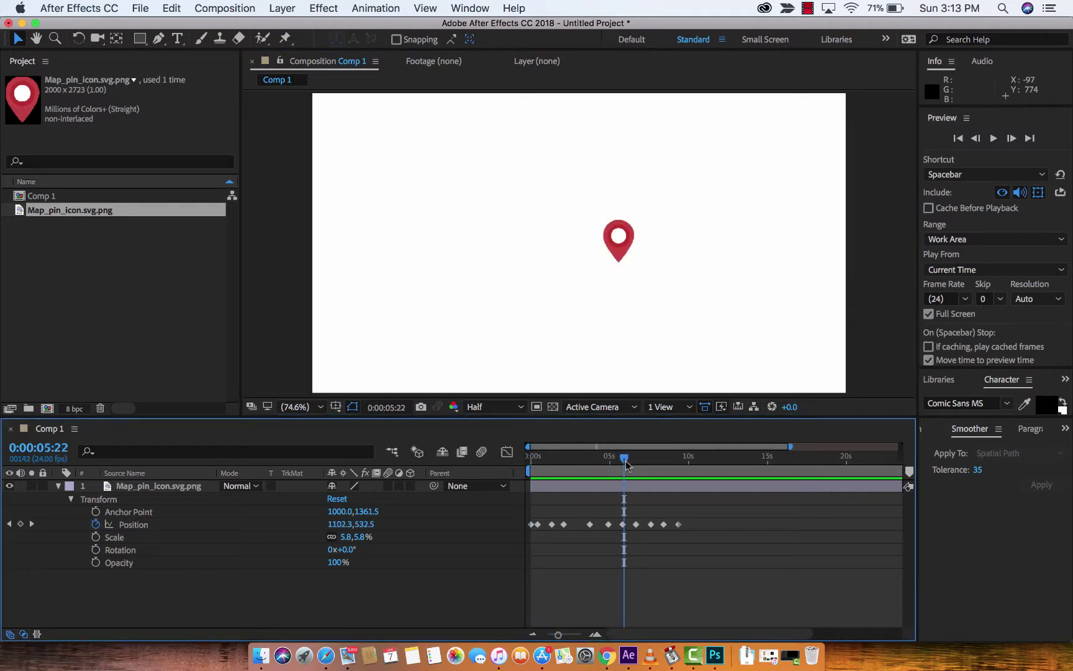
left_click_drag(626, 465, 631, 466)
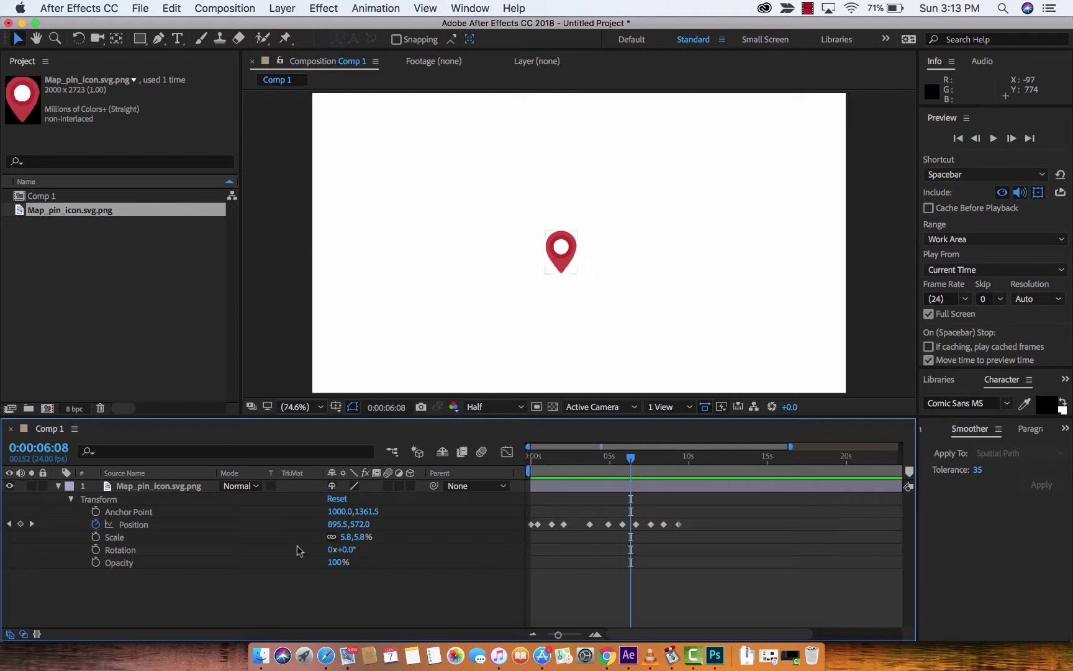
left_click(148, 526)
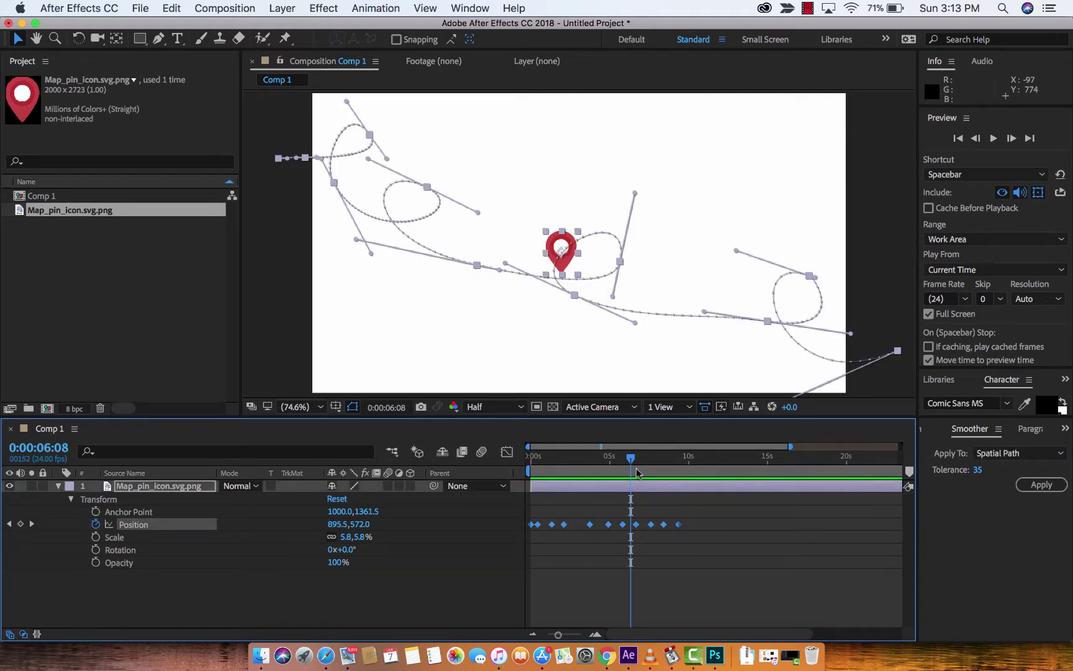
left_click_drag(631, 461, 638, 463)
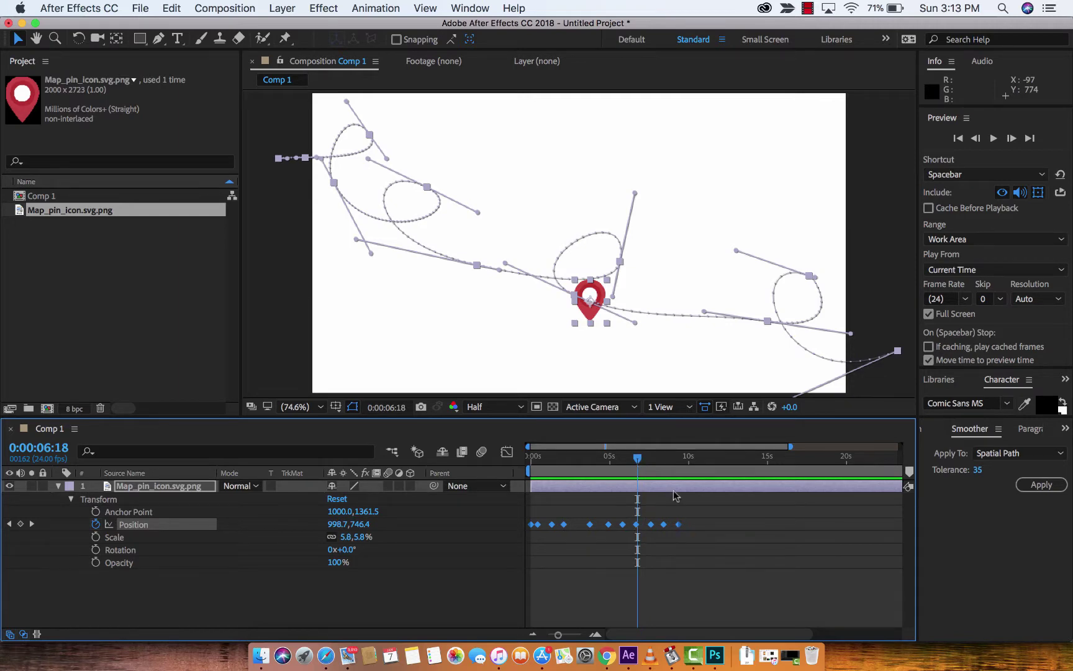
left_click(662, 463)
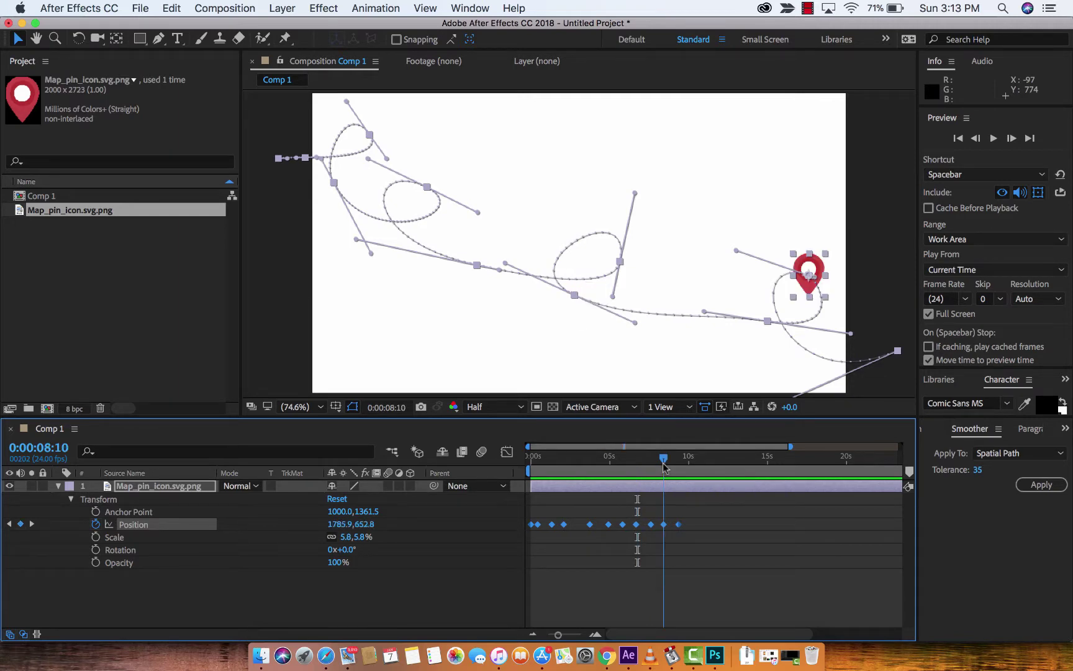
mouse_move(663, 463)
left_mouse_down()
mouse_move(653, 467)
mouse_move(663, 470)
left_mouse_up()
- Drag bezier handles to reshape the last loop at 0:00:08:10 and the curve at 0:00:07:19
left_click(737, 253)
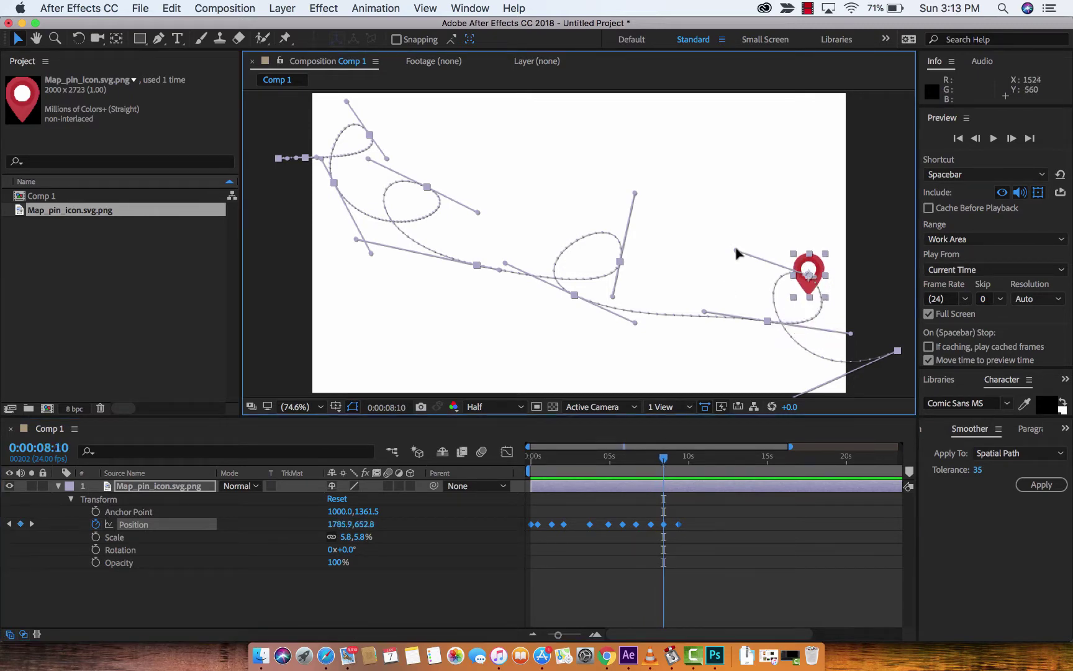
left_click_drag(737, 253, 780, 279)
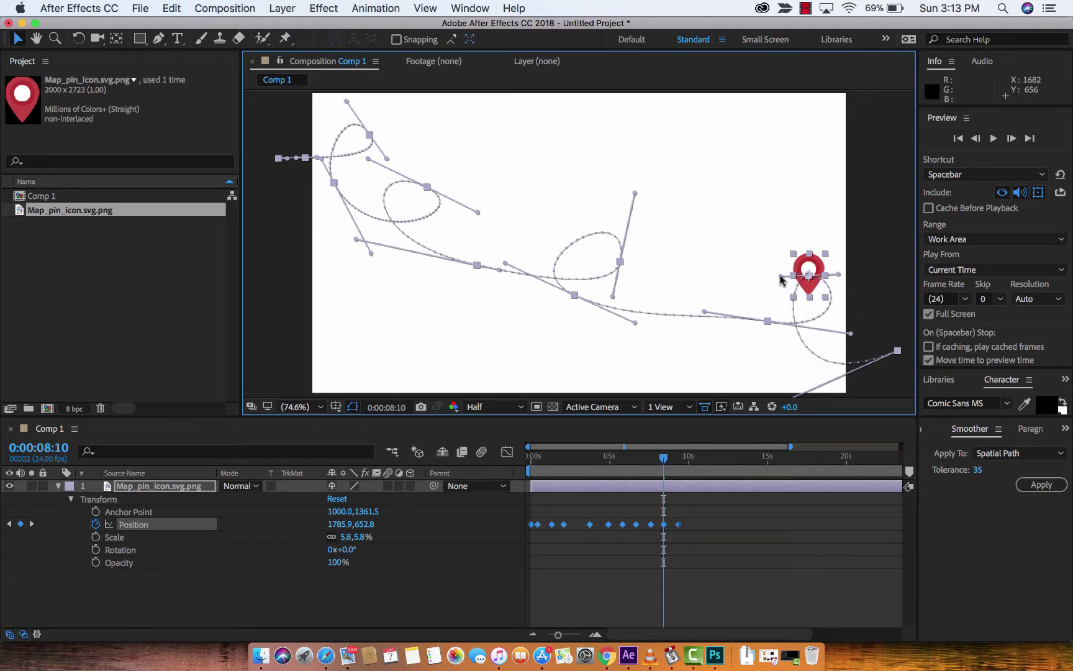
left_click(658, 462)
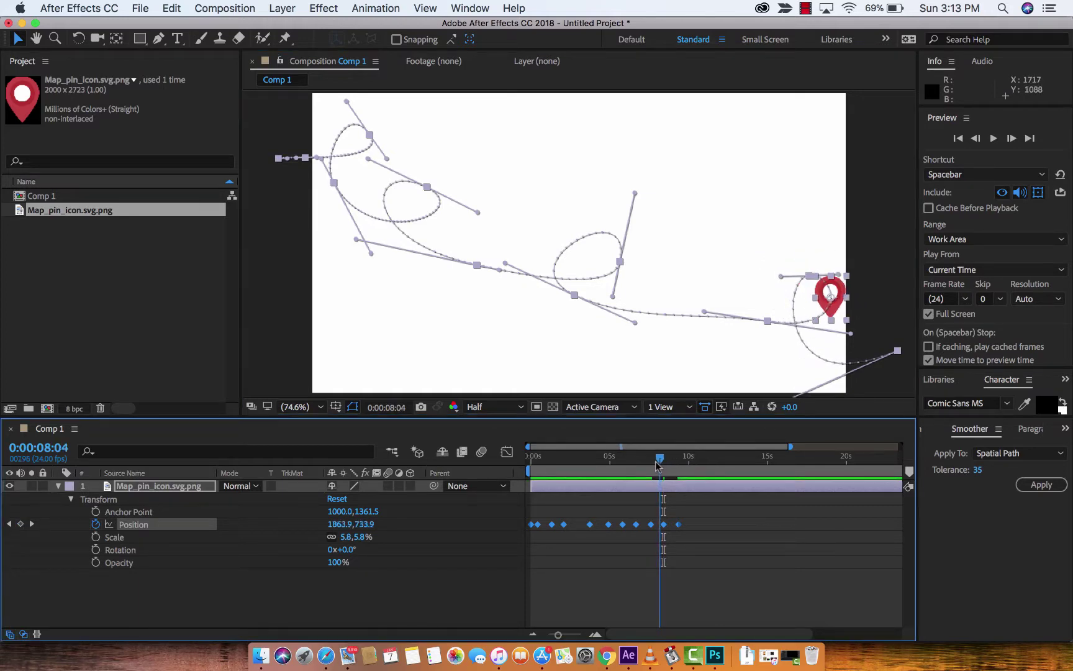
left_click_drag(656, 464, 651, 467)
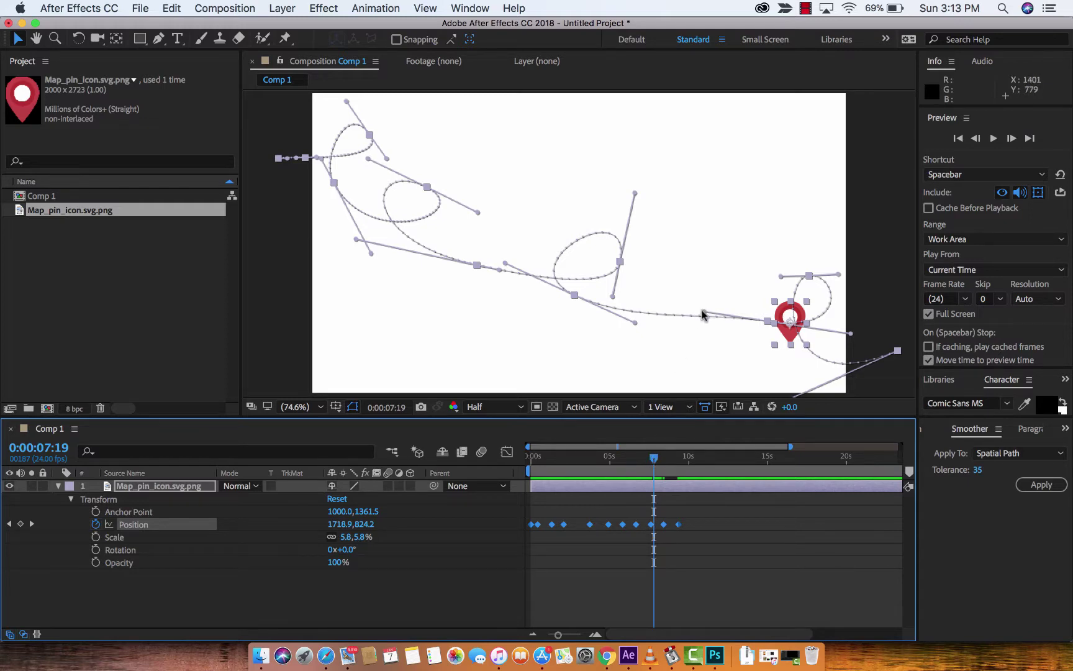
left_click_drag(702, 313, 714, 331)
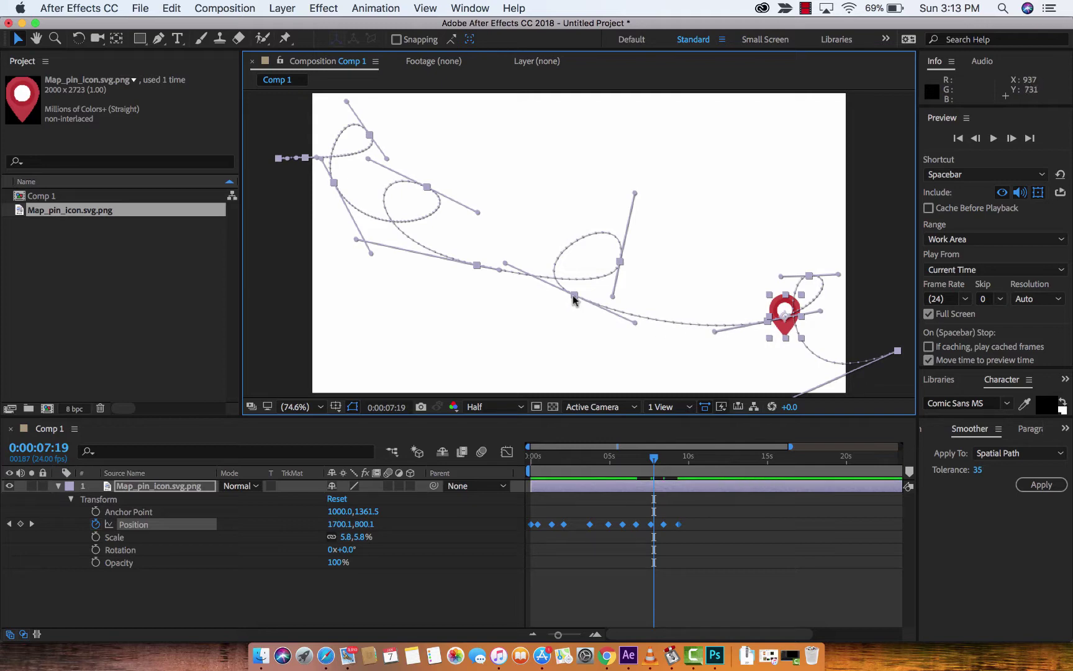
- Undo an accidental path move, then reshape the third loop into a narrower, slanted oval
left_click_drag(573, 295, 568, 314)
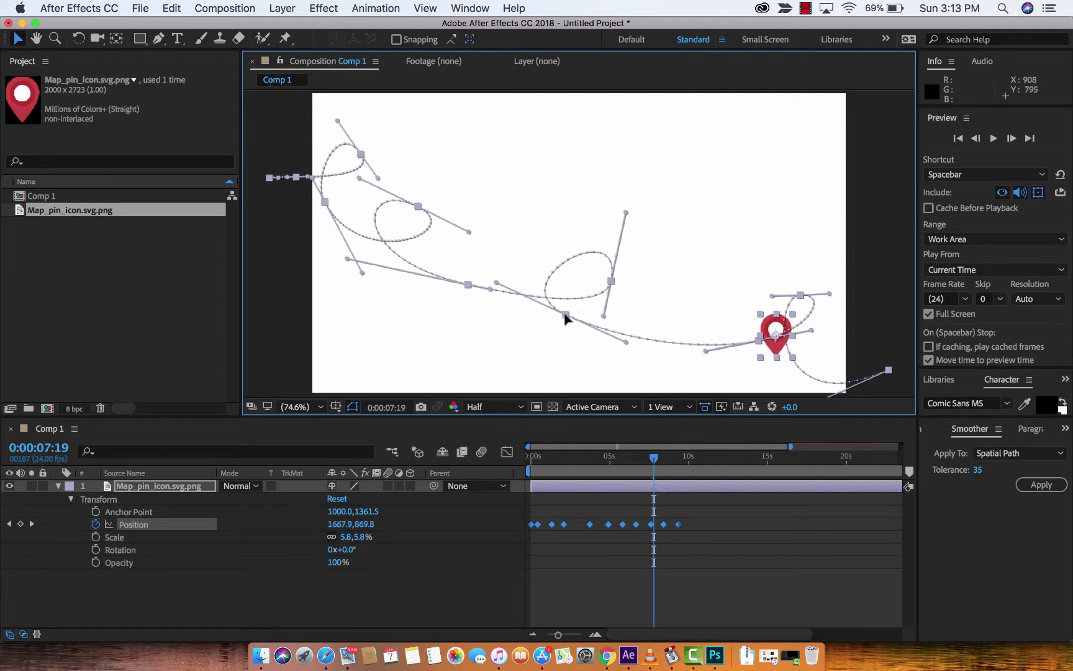
key("super+z")
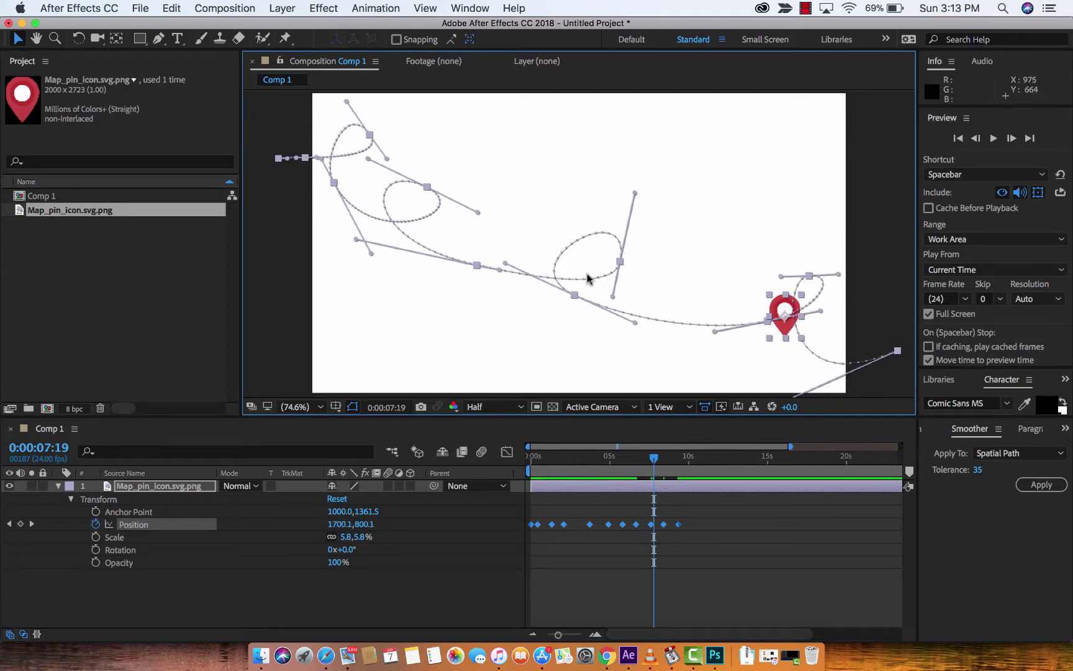
left_click(621, 262)
left_click_drag(635, 193, 653, 207)
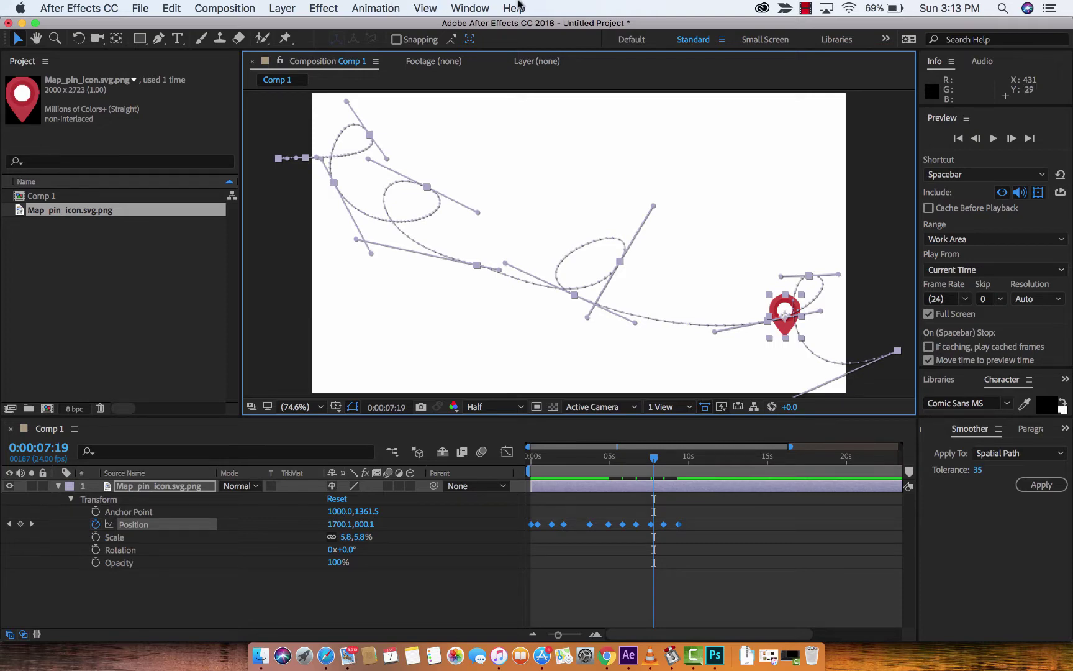
left_click(805, 8)
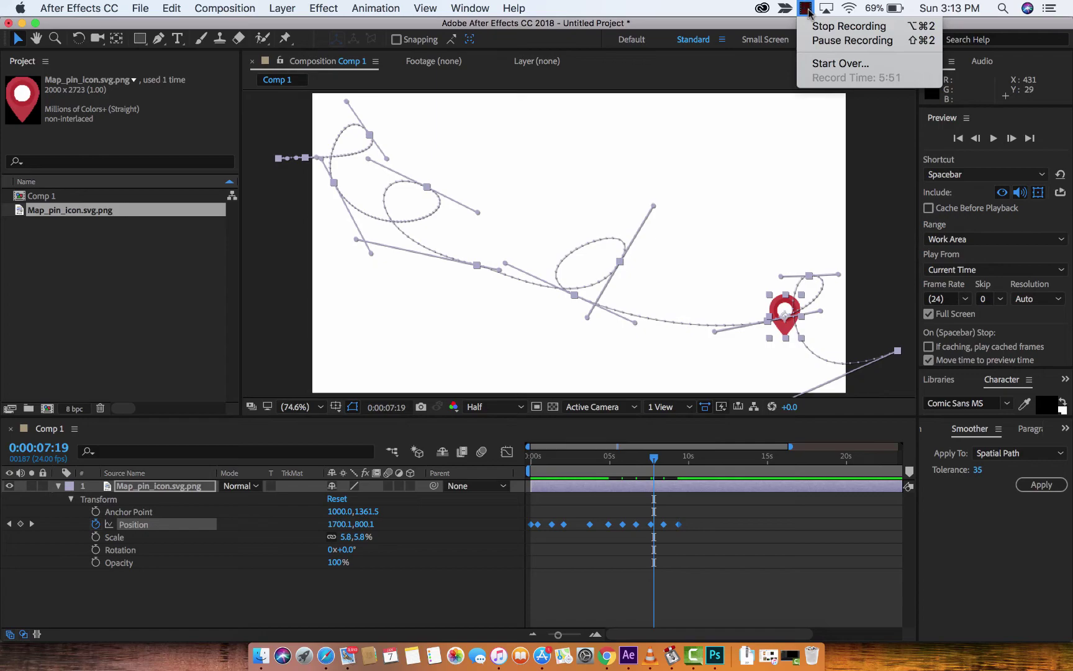